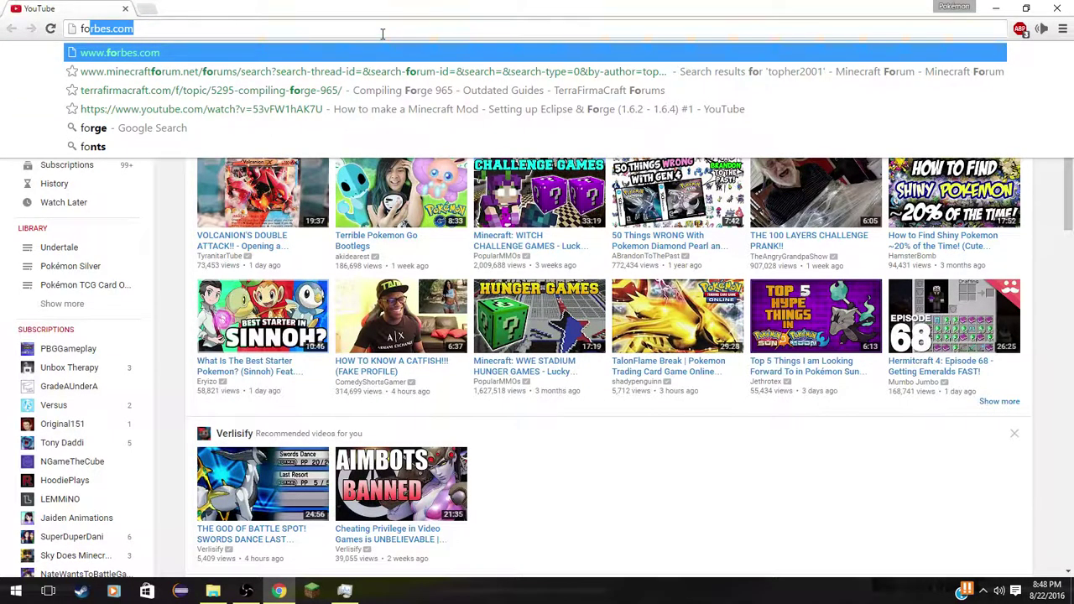
Search Google for 'forge 1.10.2' from Chrome's address bar, correcting typos along the way.
text(od)
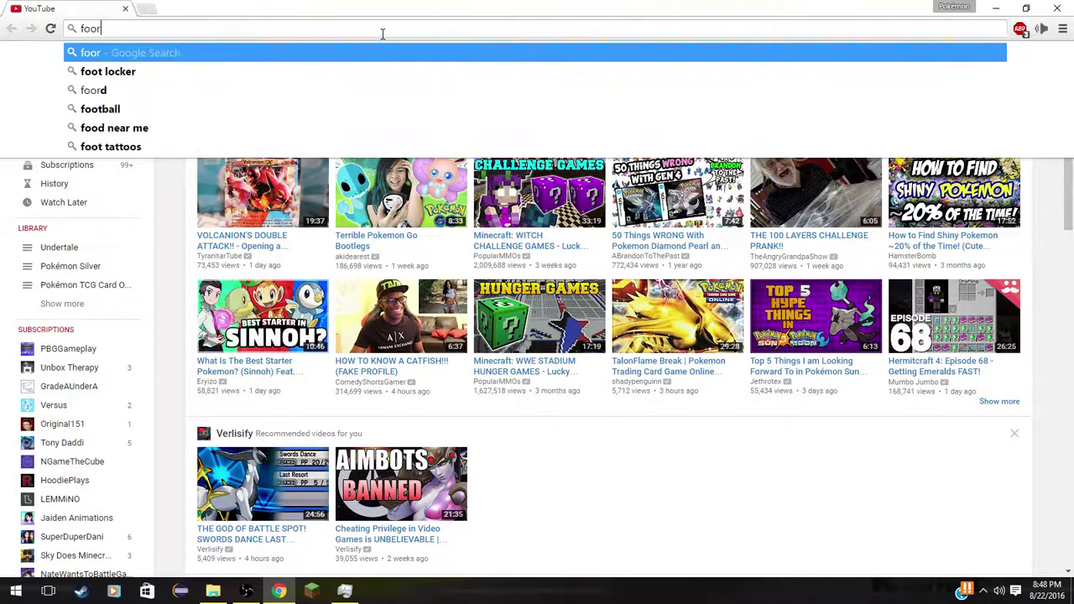
key(BackSpace)
key(BackSpace)
text(rg)
key(BackSpace)
key(BackSpace)
text(o)
key(BackSpace)
text(rge)
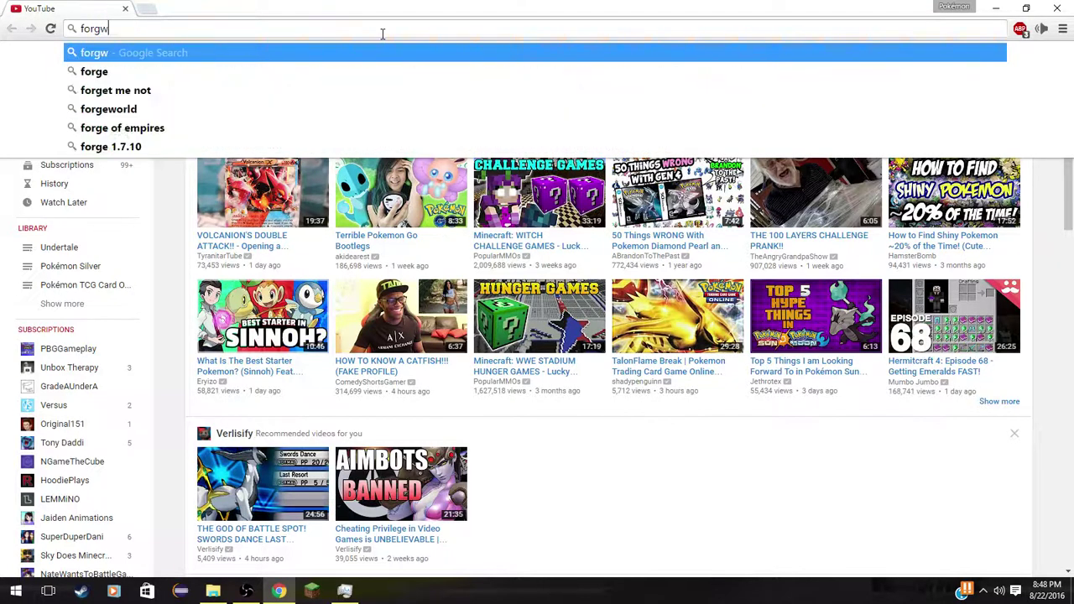
text( 1.10.2)
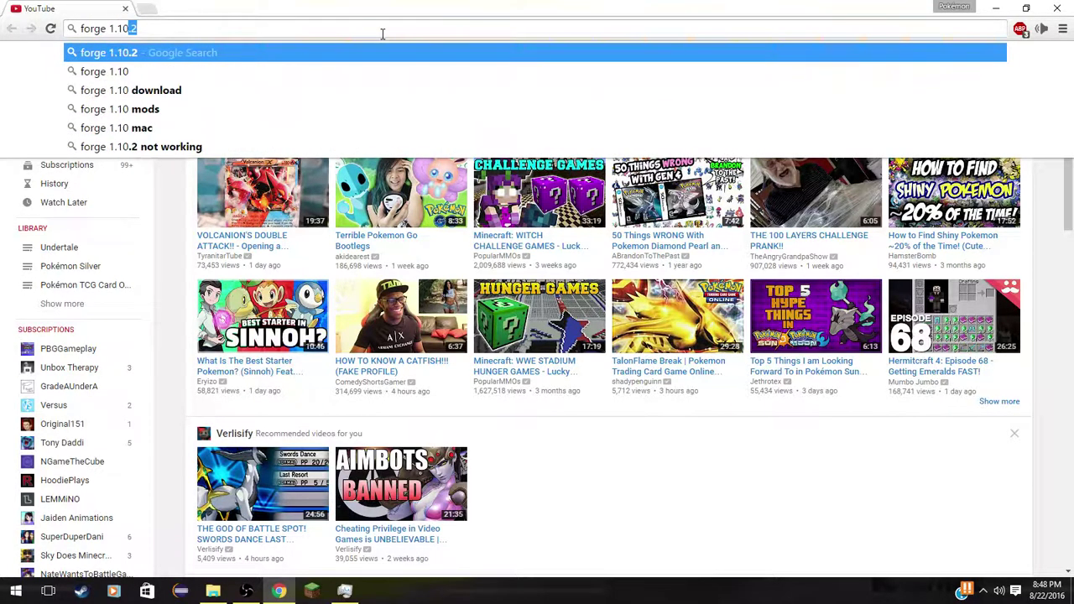
key(Return)
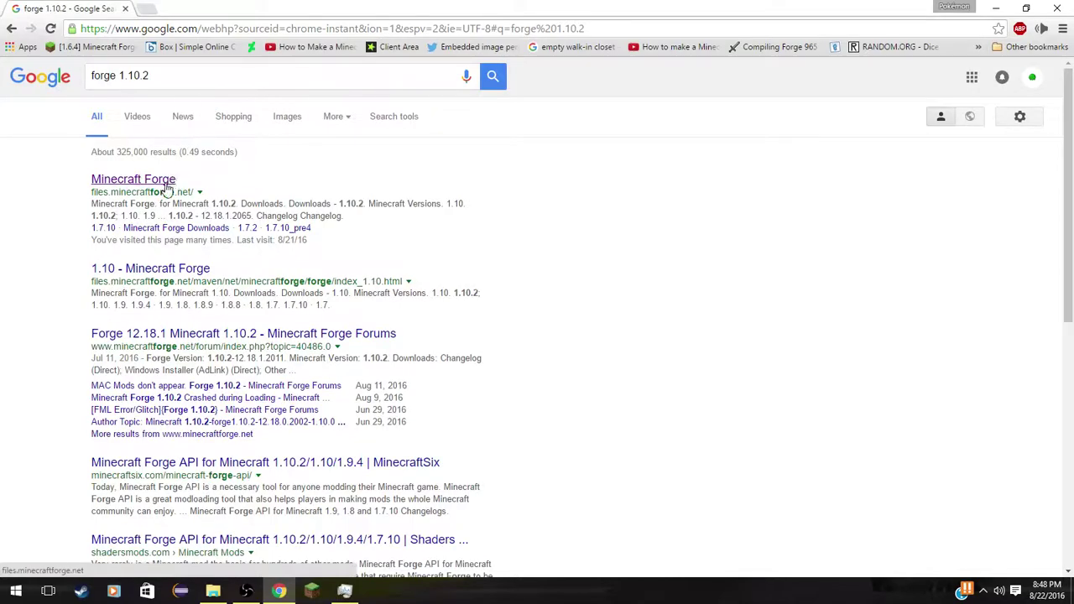
Open the Minecraft Forge files site and download the latest 1.10.2 Windows installer.
click(172, 179)
scroll(351, 352, down, 3)
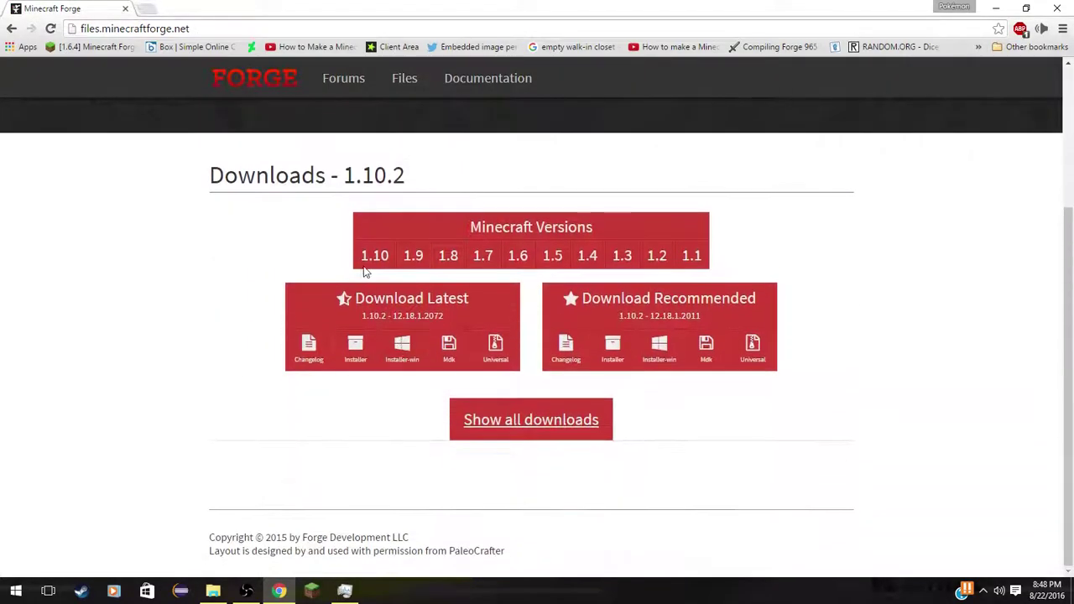
mouse_move(369, 260)
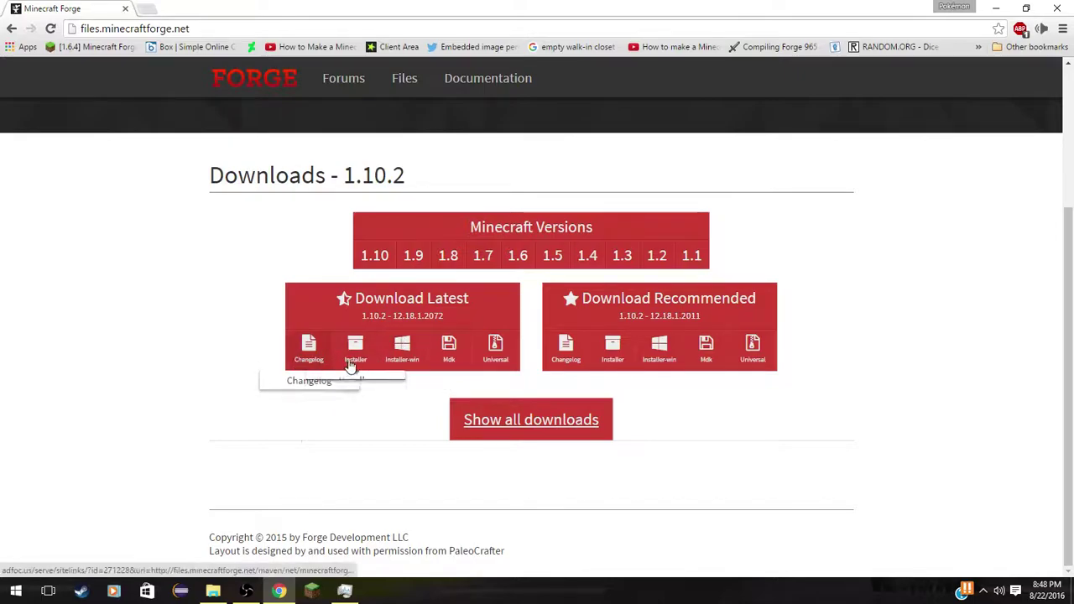
click(399, 353)
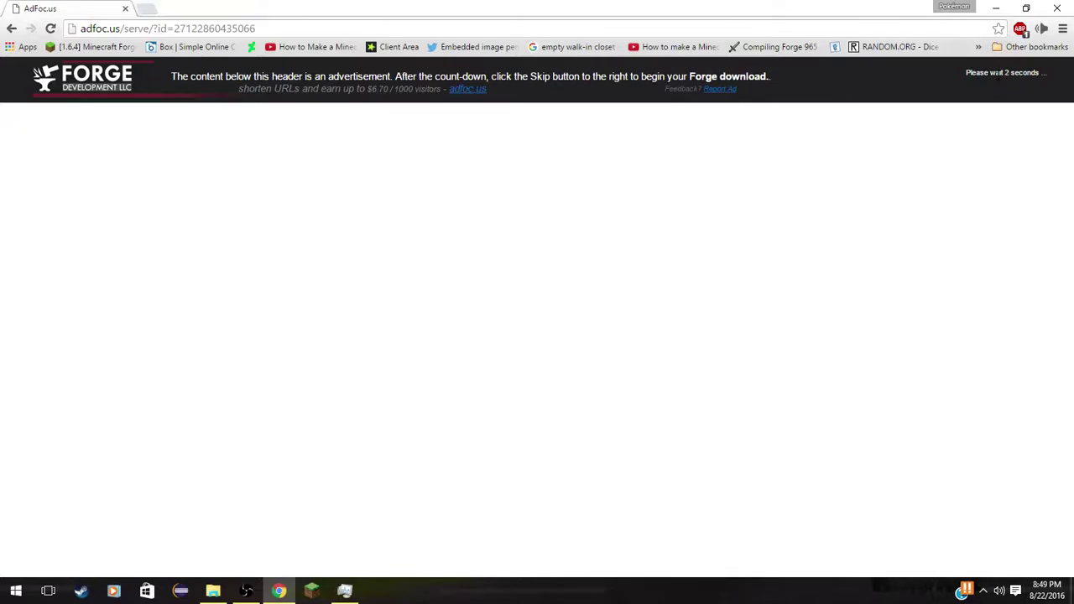
Skip the ad, run the Forge installer anyway, and install the 1.10.2-12.18.1.2072 client.
click(976, 127)
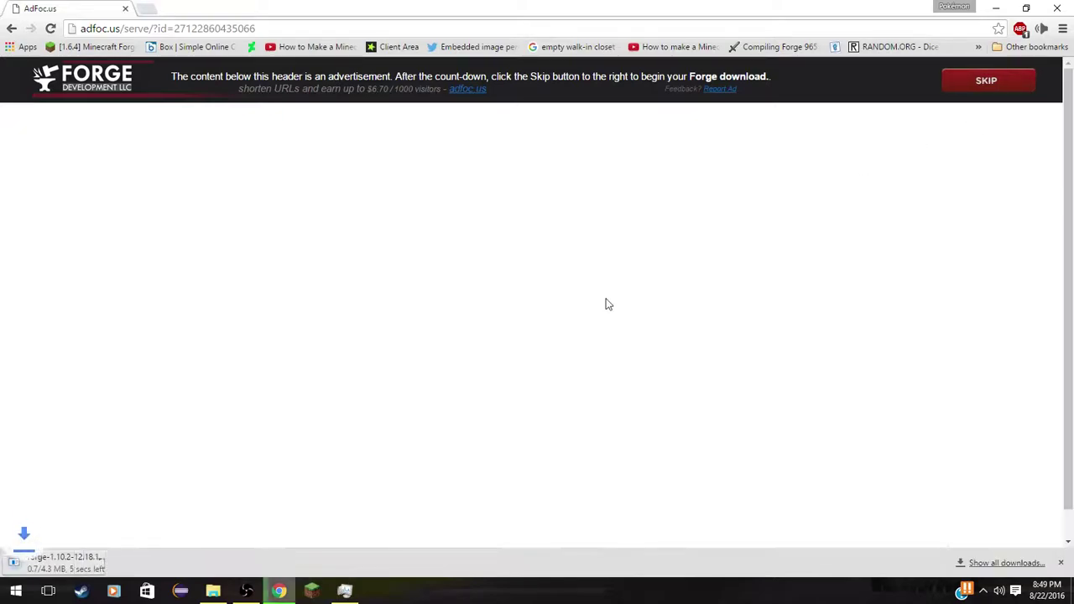
click(70, 563)
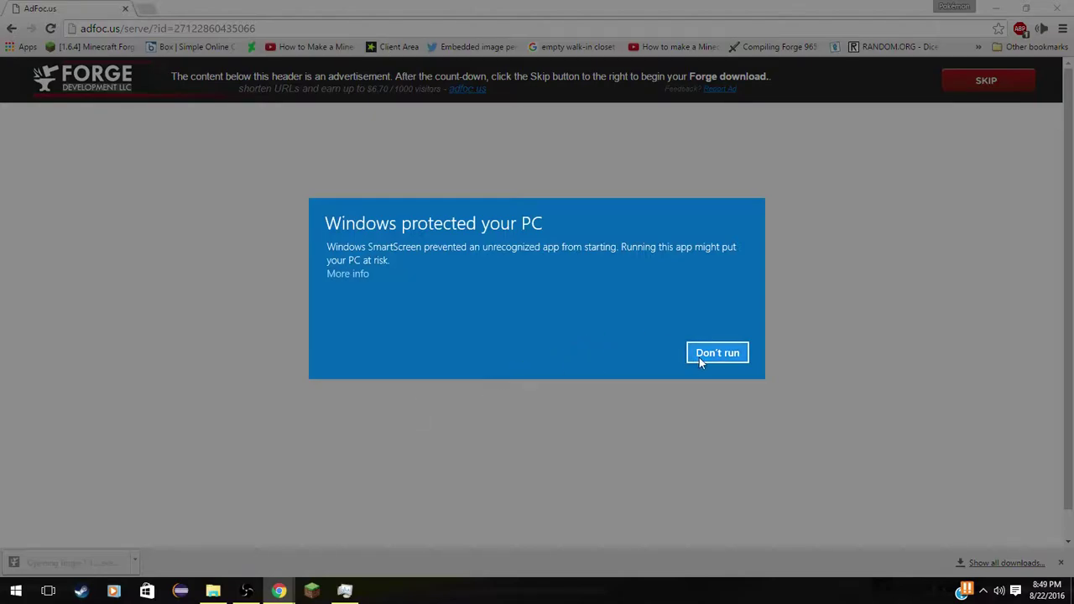
click(362, 277)
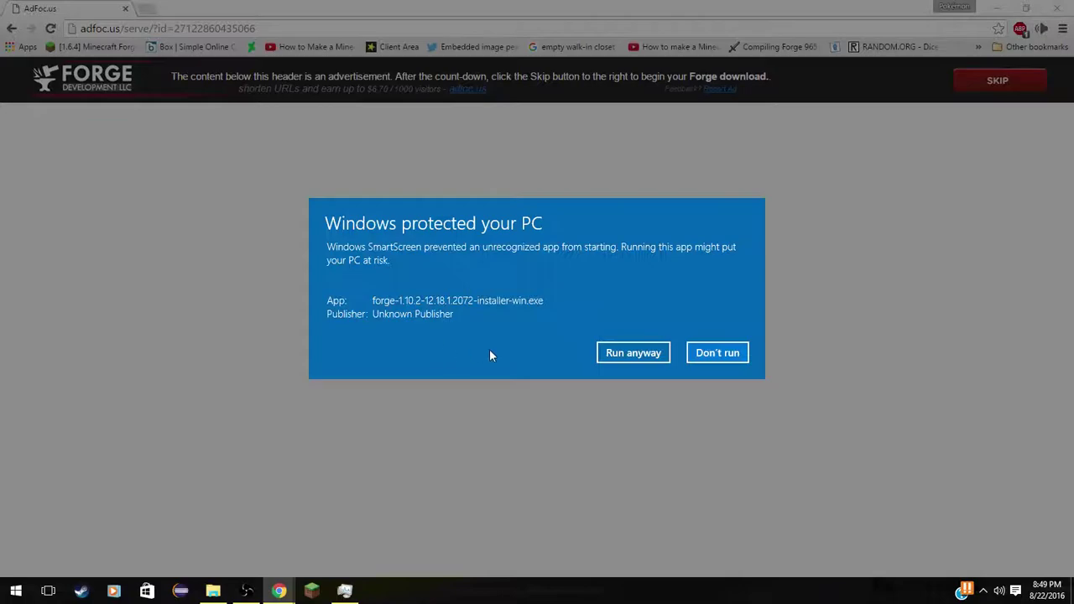
click(609, 353)
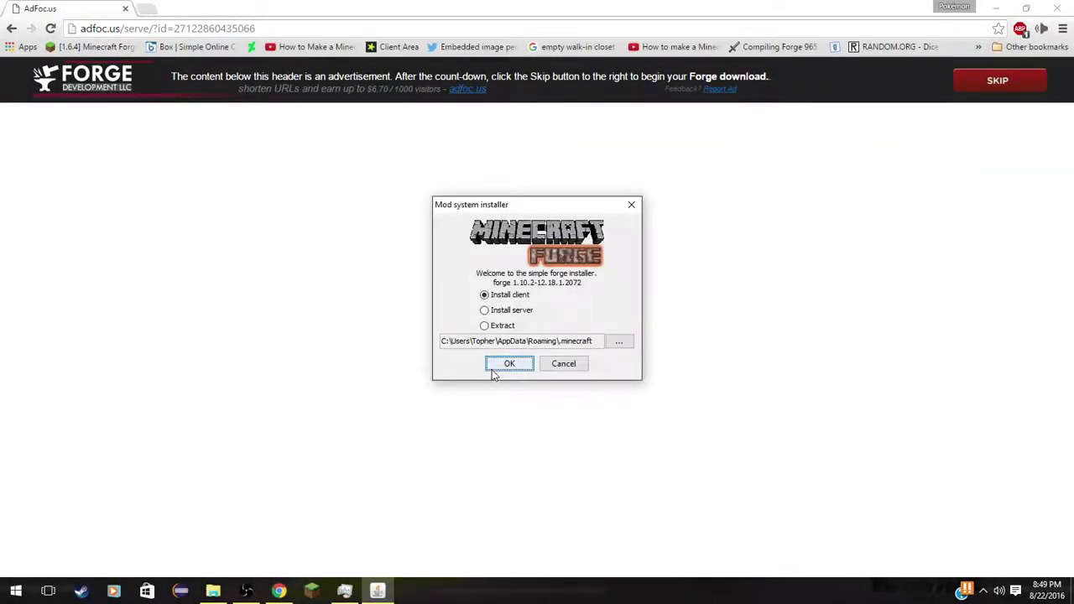
click(499, 370)
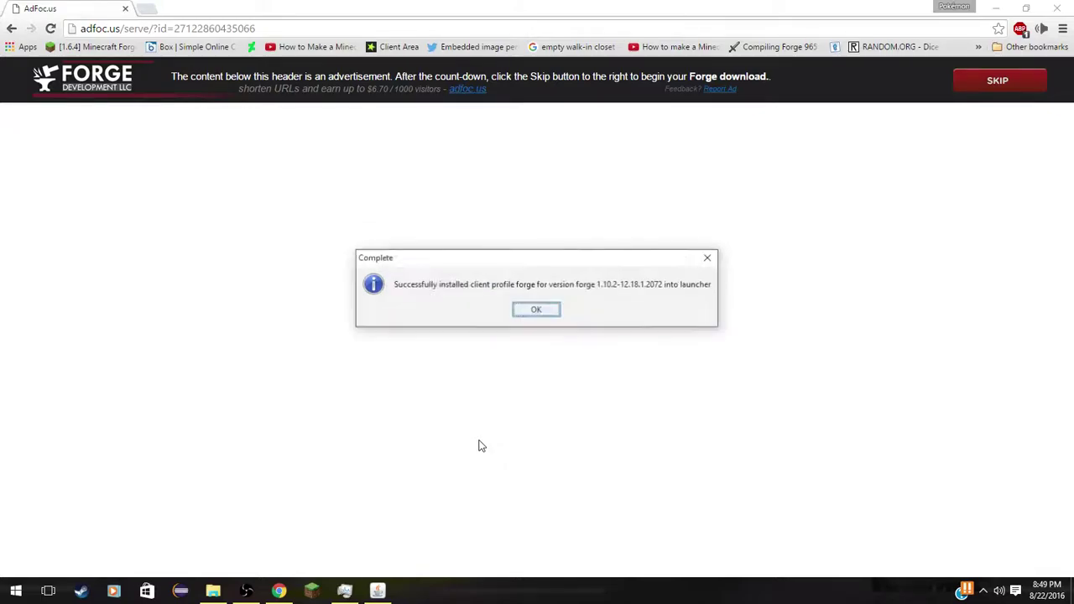
click(536, 310)
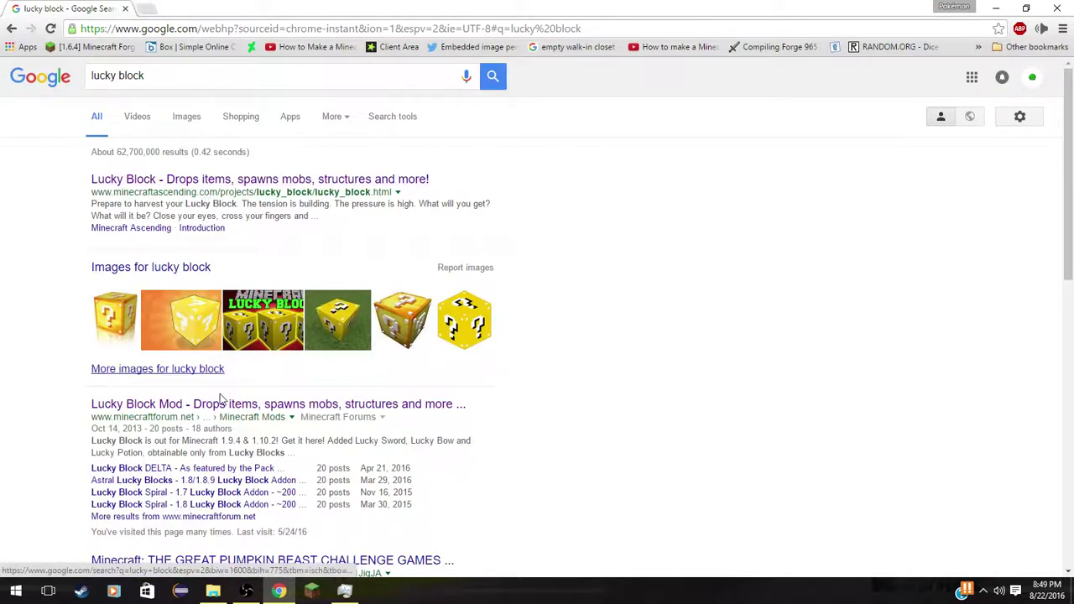
Open the Lucky Block Mod forum post and follow its link to the official download site.
click(225, 406)
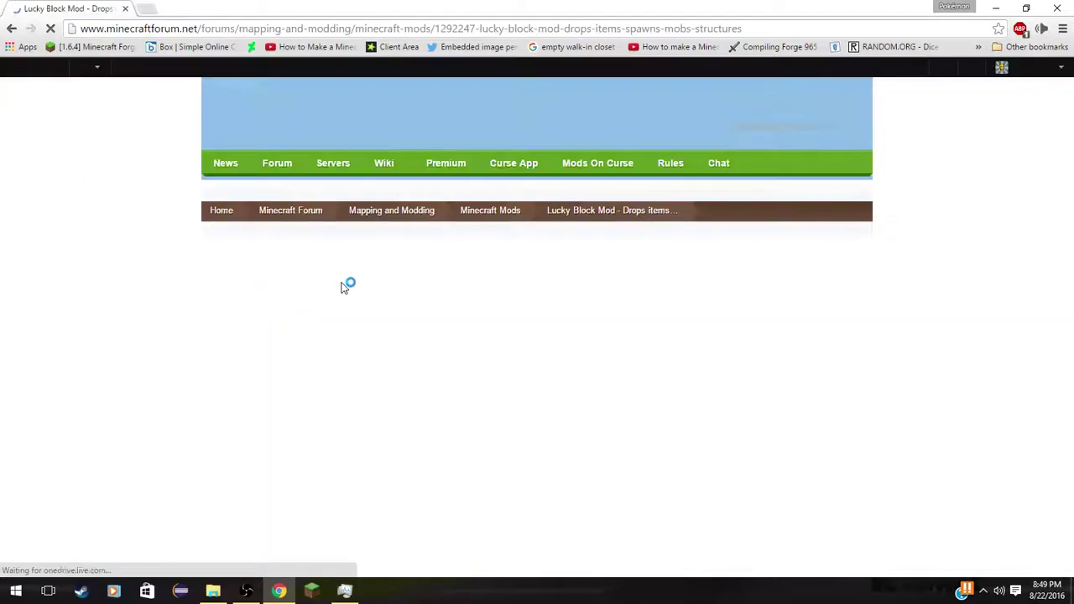
scroll(352, 285, down, 2)
scroll(382, 319, down, 5)
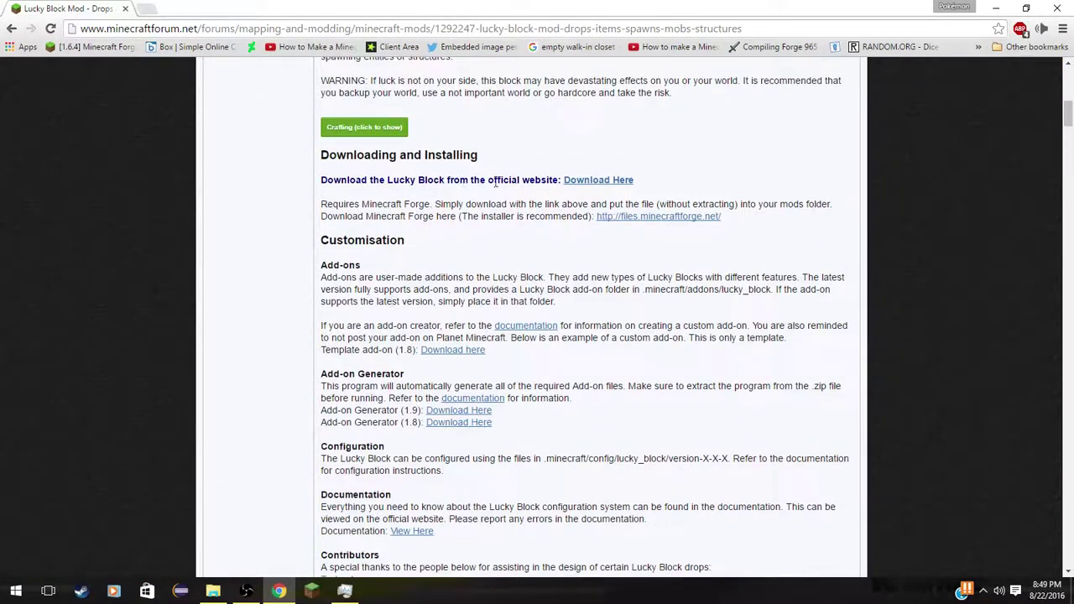
click(625, 181)
Open the Lucky Block version list and choose Lucky Block 7.3.0 for Minecraft 1.10.2.
scroll(479, 343, down, 1)
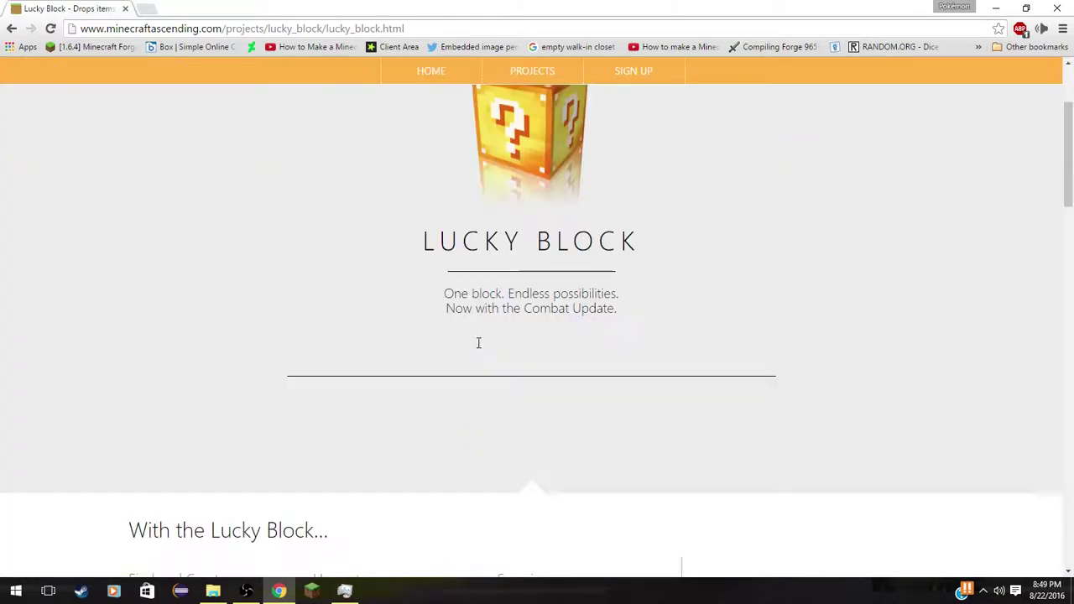
scroll(479, 342, down, 14)
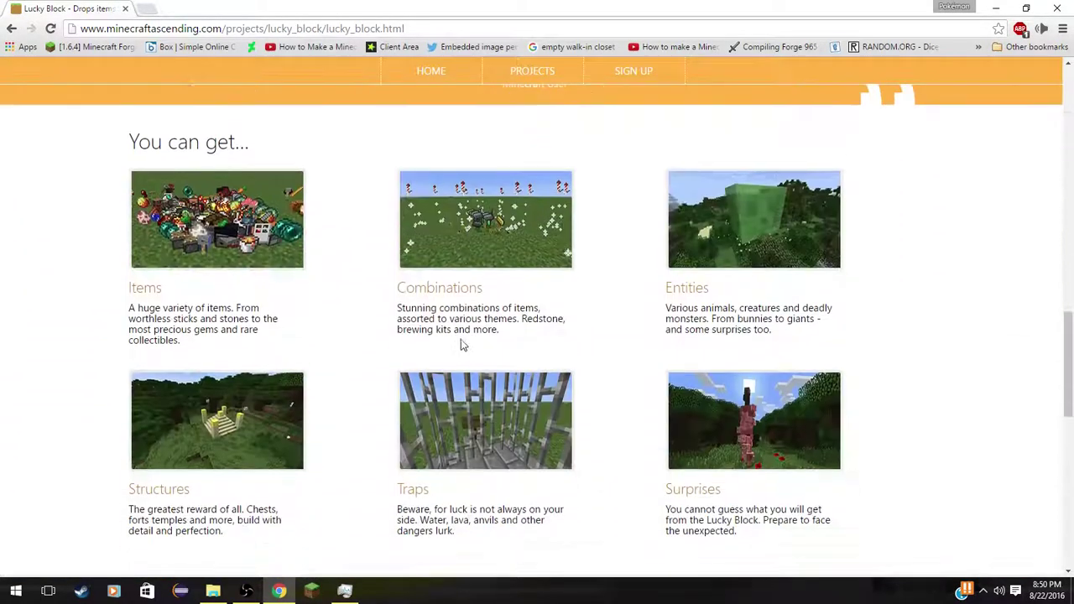
scroll(461, 342, down, 9)
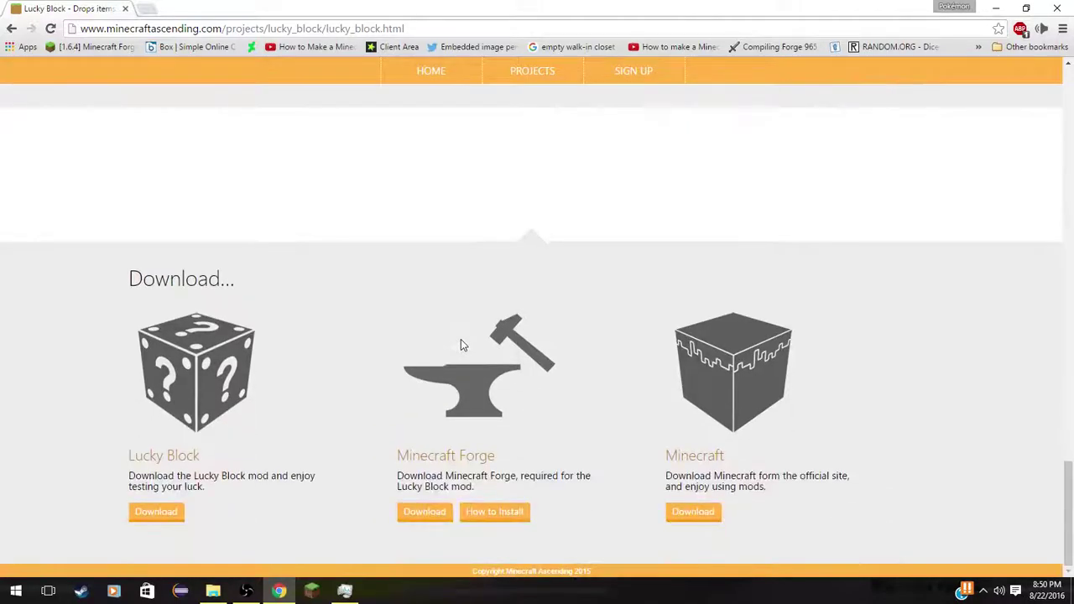
click(168, 512)
scroll(228, 361, down, 4)
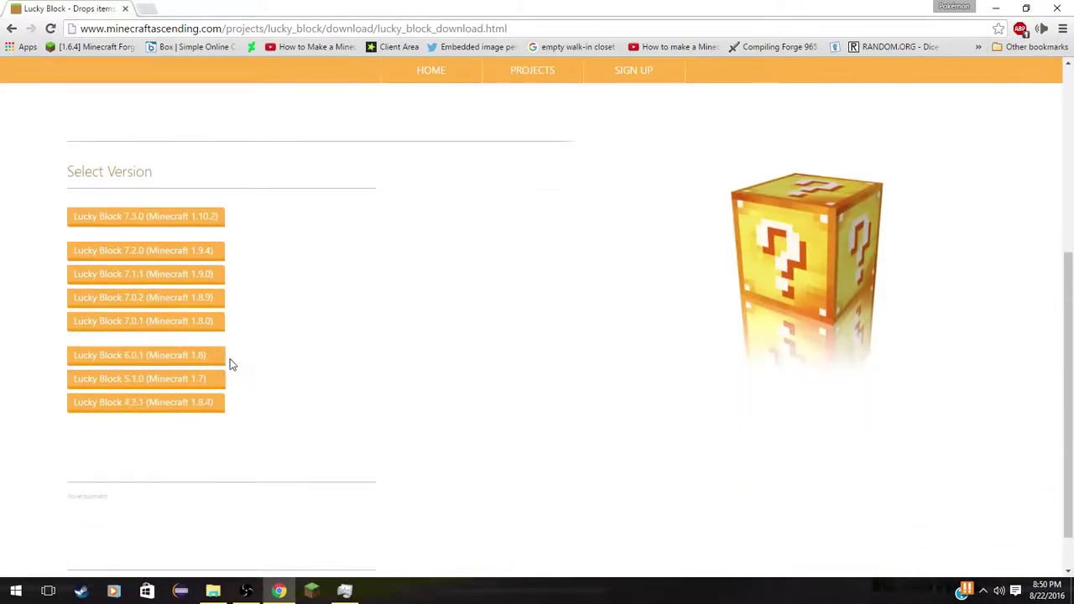
click(186, 219)
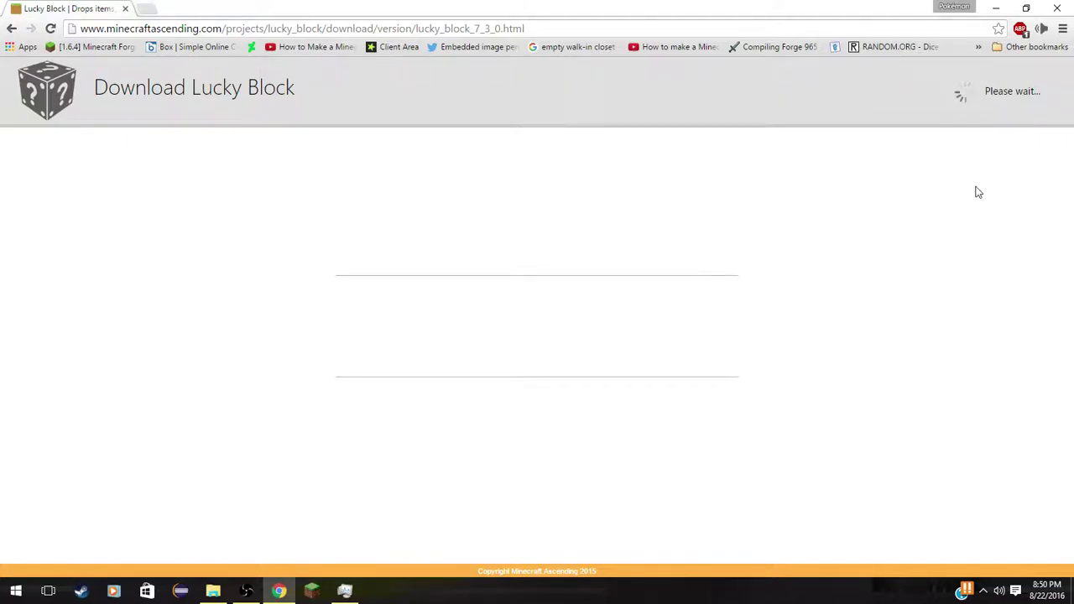
Download the Lucky Block 7.3.0 zip and view it in WinRAR's Downloads folder listing.
click(971, 92)
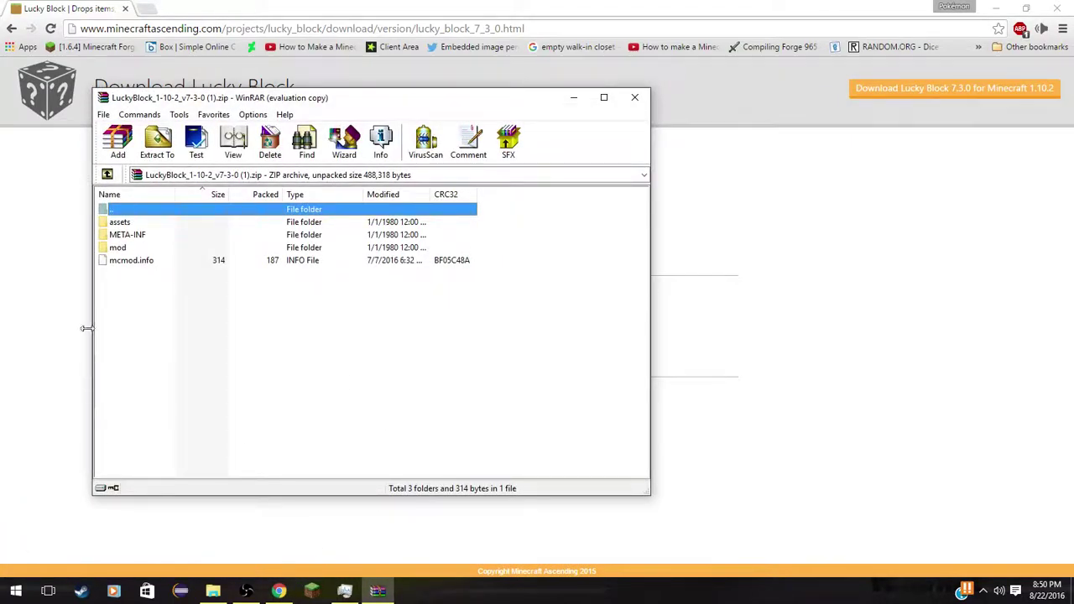
click(441, 283)
double_click(152, 211)
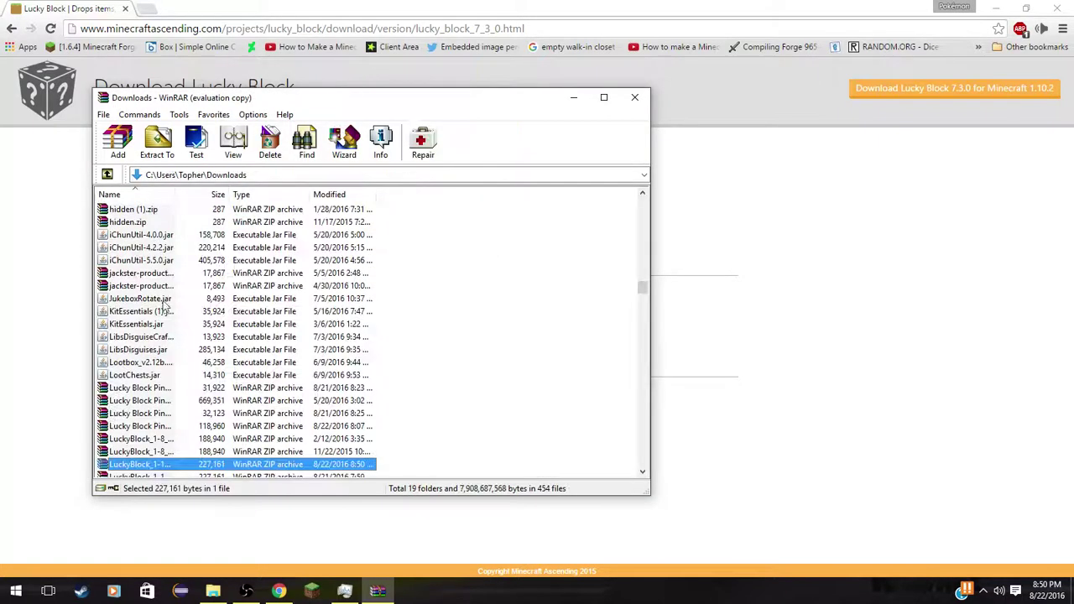
click(215, 592)
click(215, 593)
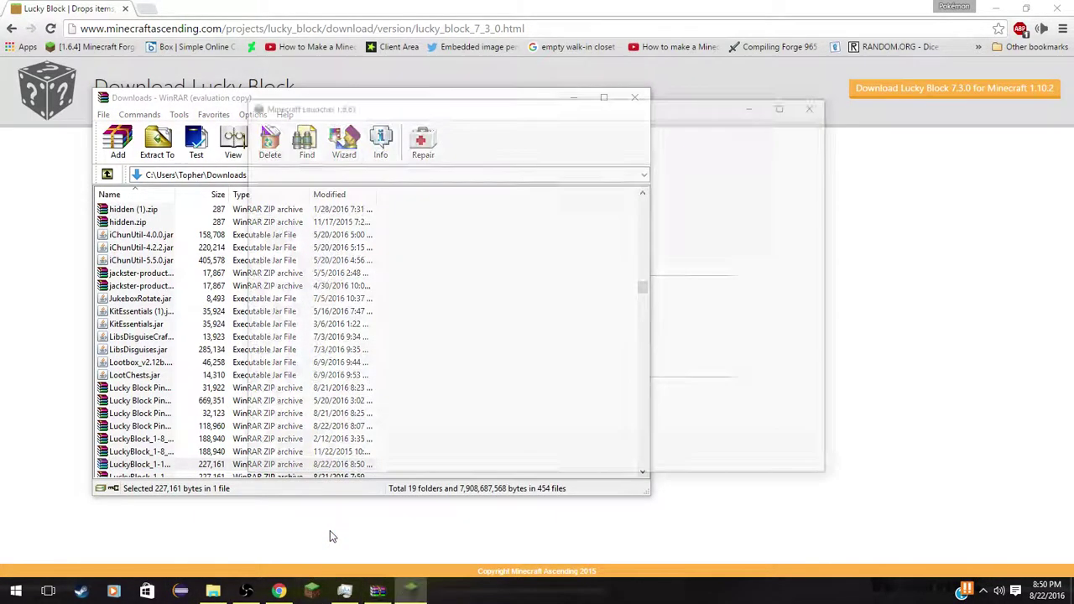
Open the .minecraft game directory from the launcher profile and locate the LuckyBlock archives in WinRAR.
click(336, 466)
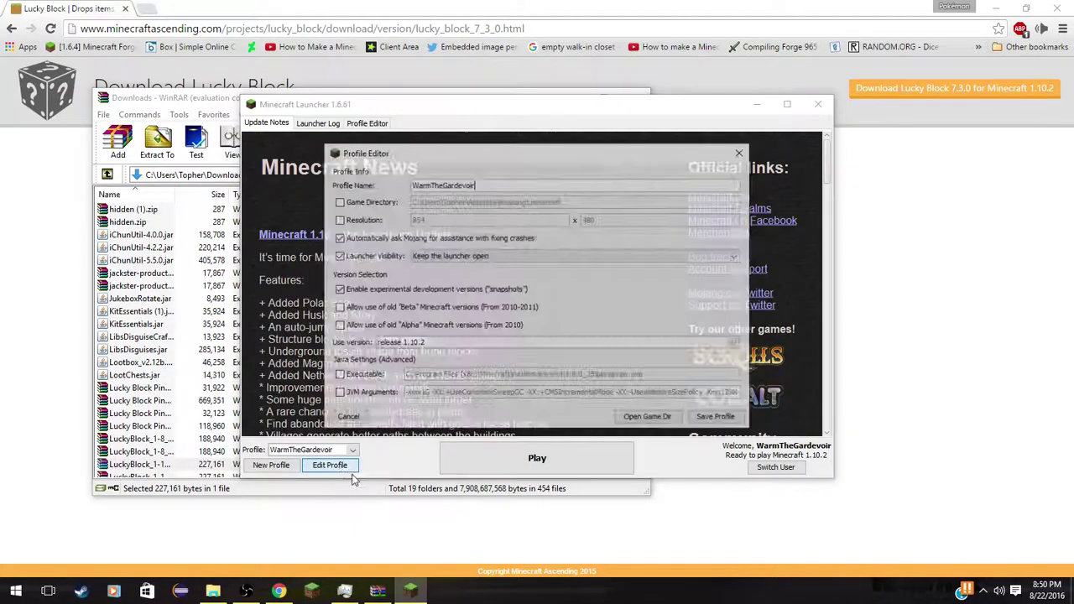
click(636, 422)
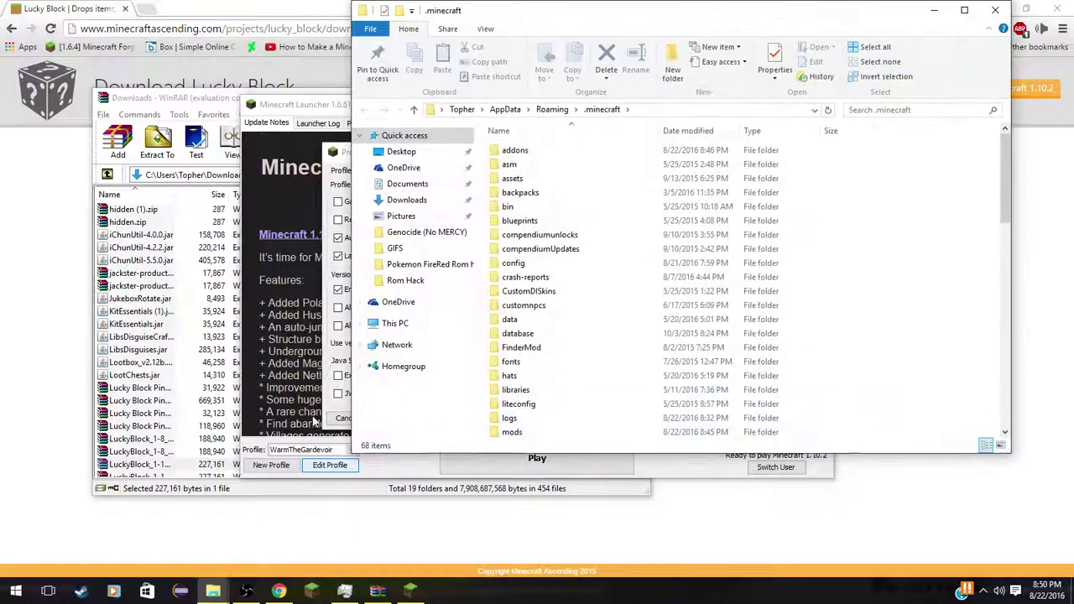
click(165, 452)
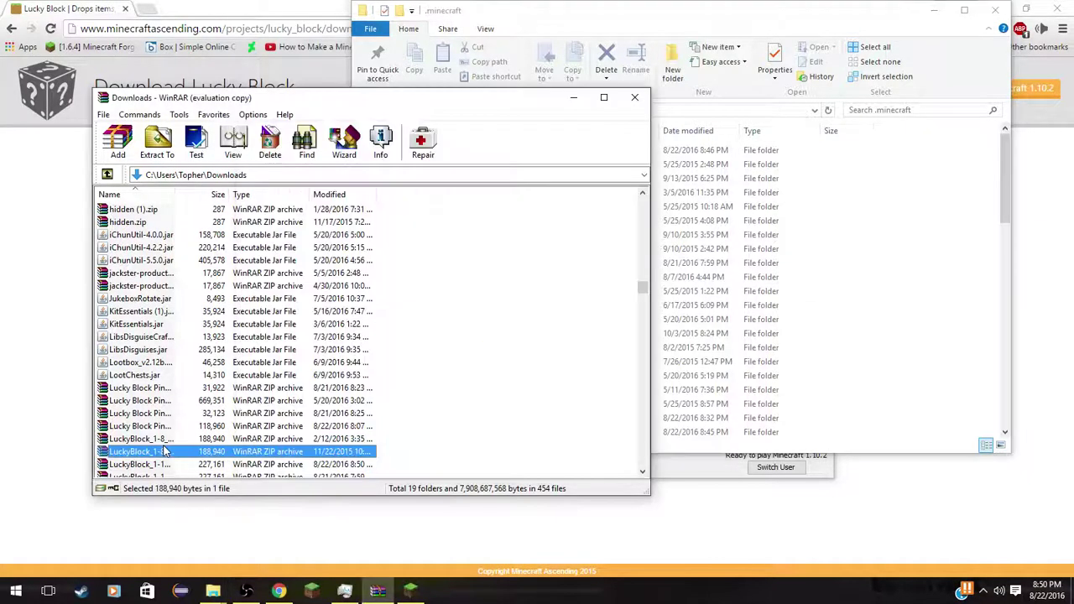
click(224, 439)
scroll(225, 440, down, 1)
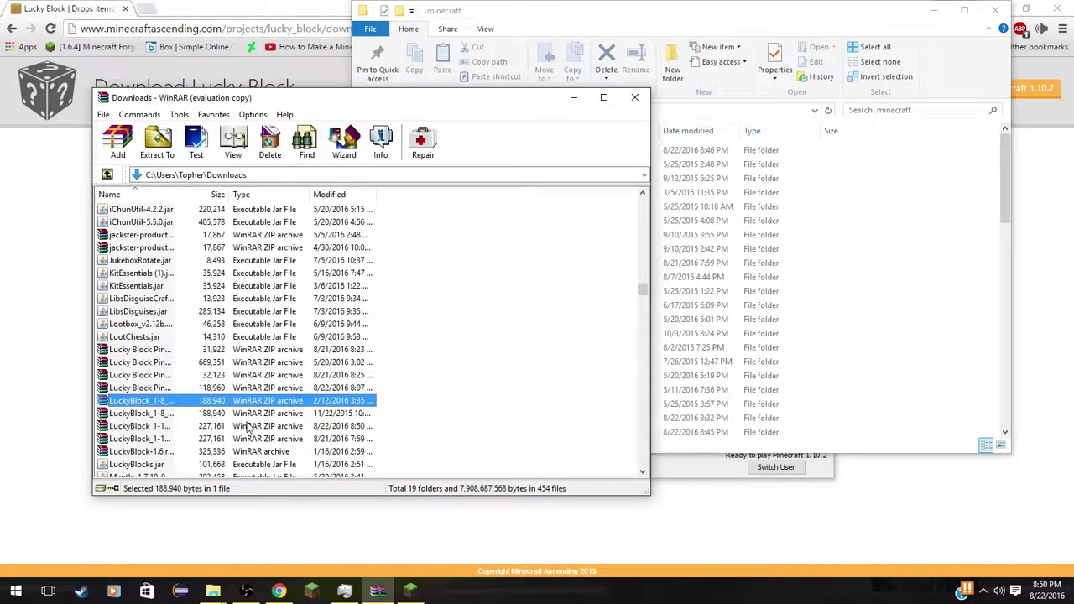
Drag today's LuckyBlock_1-10-2_v7-3-0 (1).zip into the .minecraft mods folder.
click(248, 427)
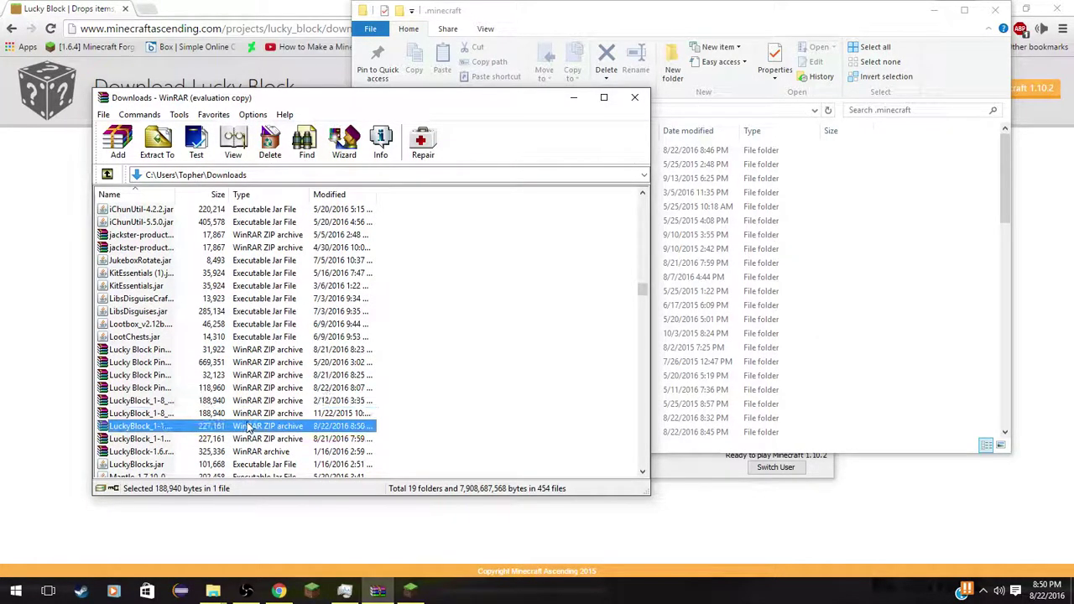
click(903, 323)
scroll(631, 351, down, 2)
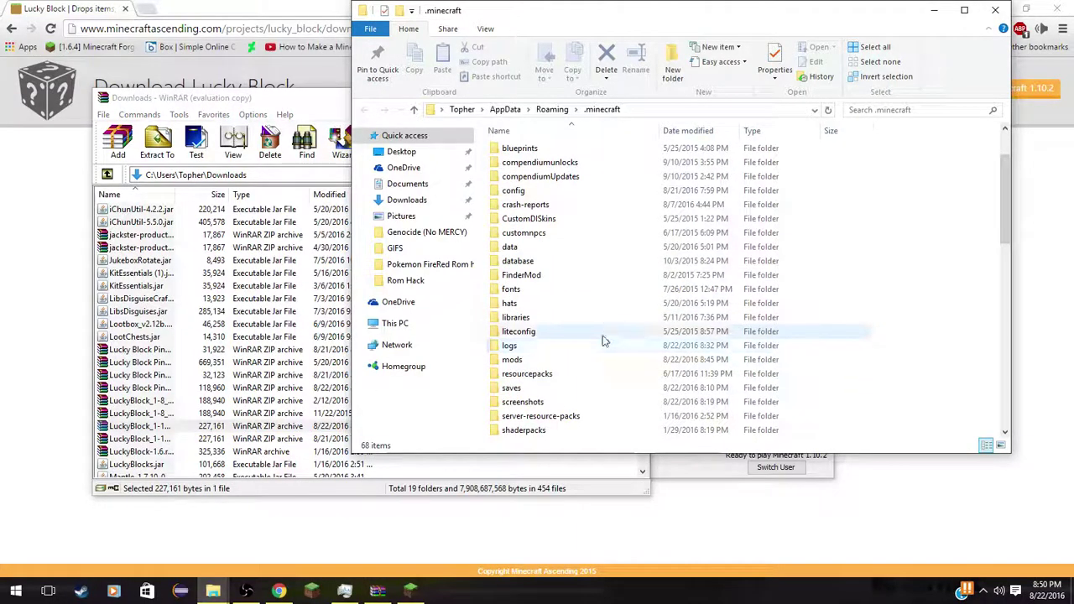
double_click(512, 360)
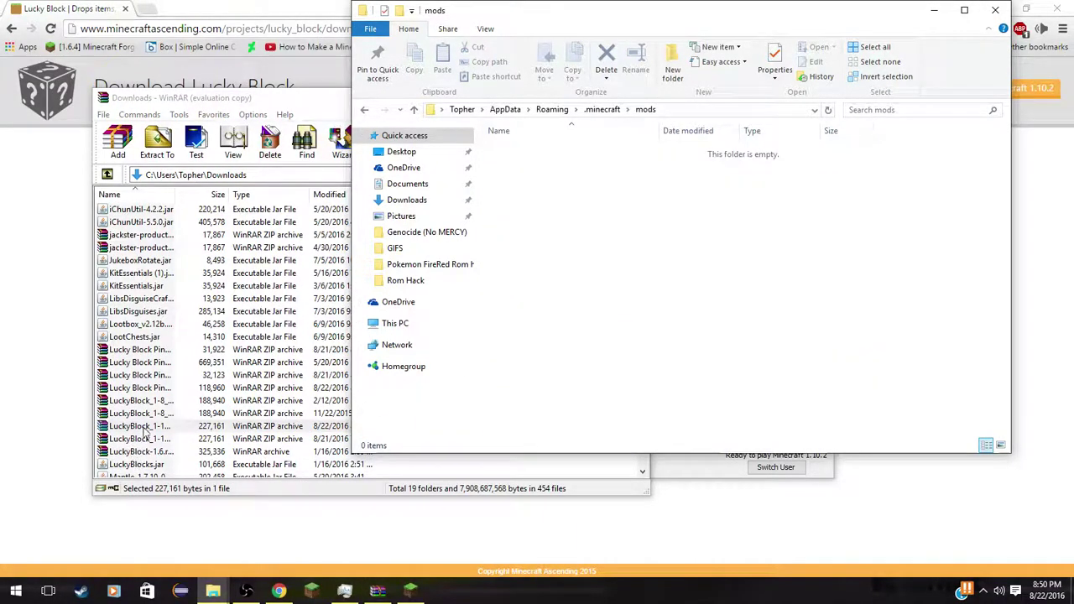
mouse_move(145, 432)
mouse_down()
mouse_move(340, 411)
mouse_move(697, 328)
mouse_up()
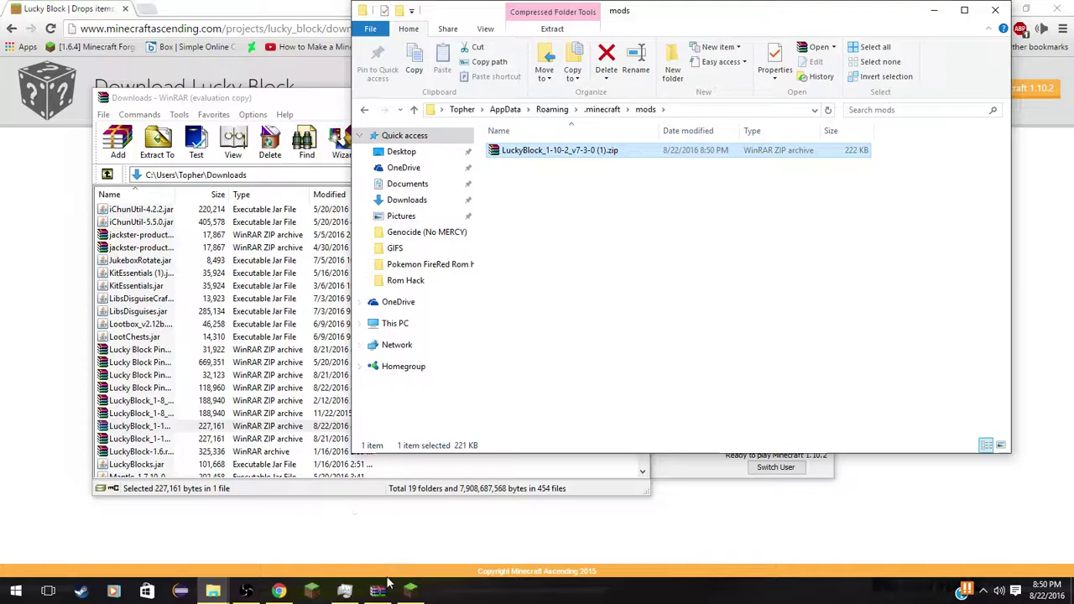
Switch the launcher profile to release 1.10.2-forge1.10.2-12.18.1.2072, save it, and start the game.
click(411, 591)
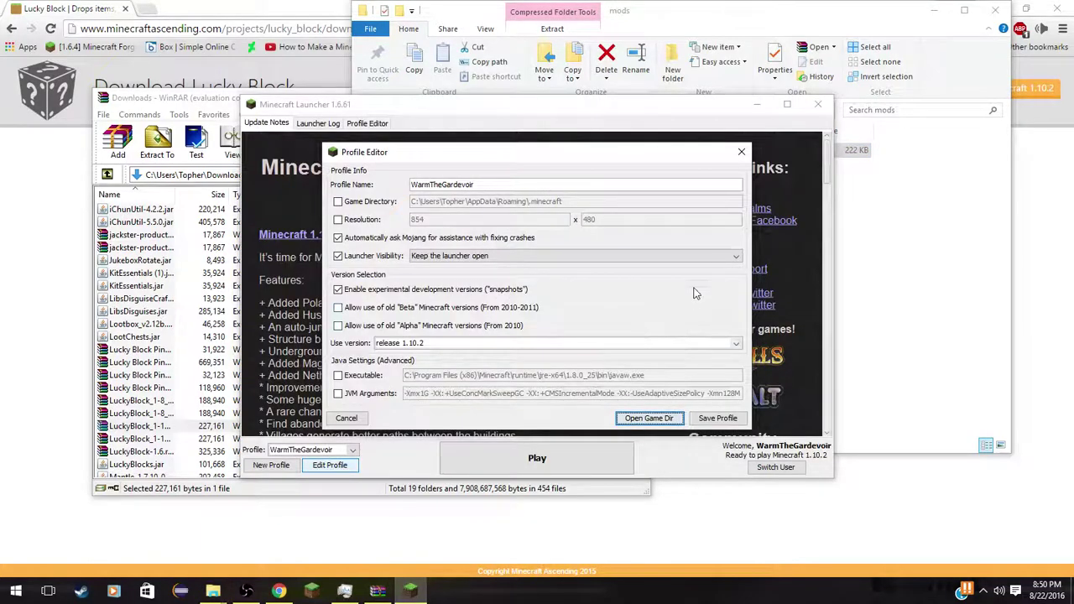
click(717, 418)
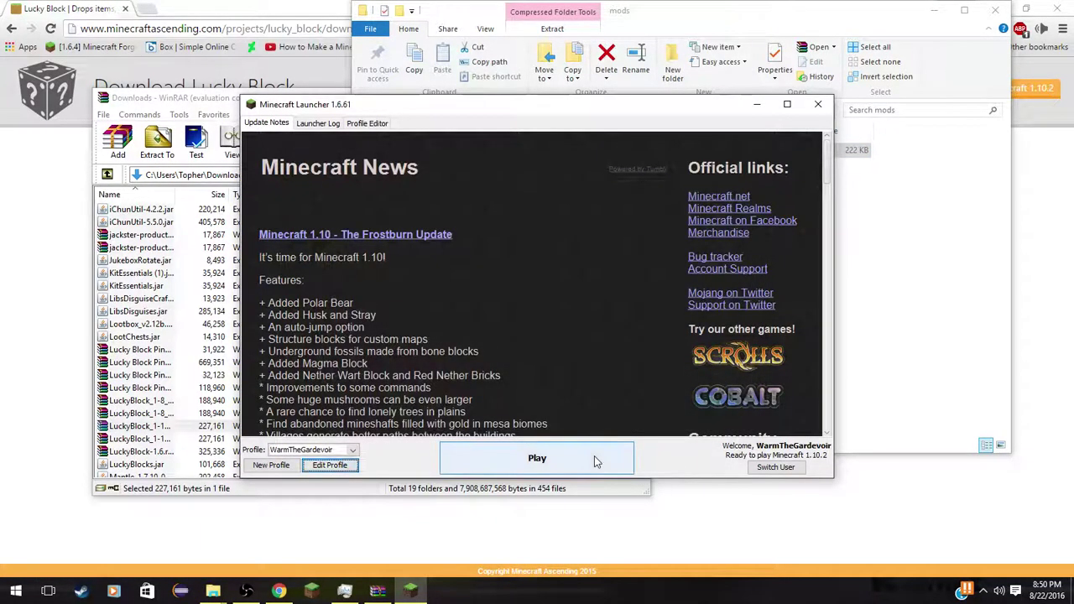
click(329, 466)
click(554, 343)
scroll(453, 405, down, 3)
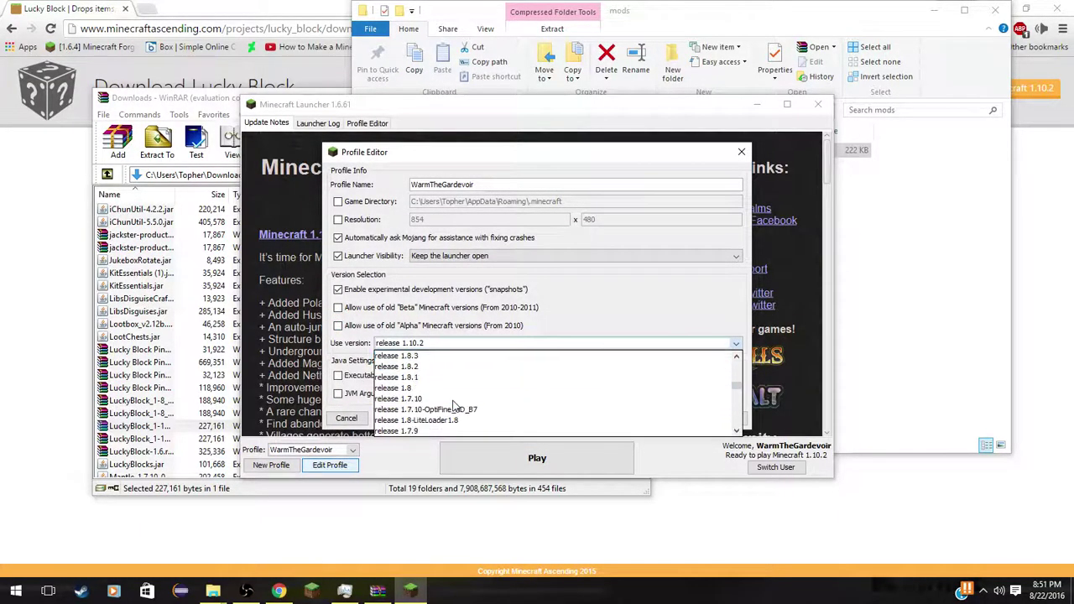
scroll(453, 405, down, 5)
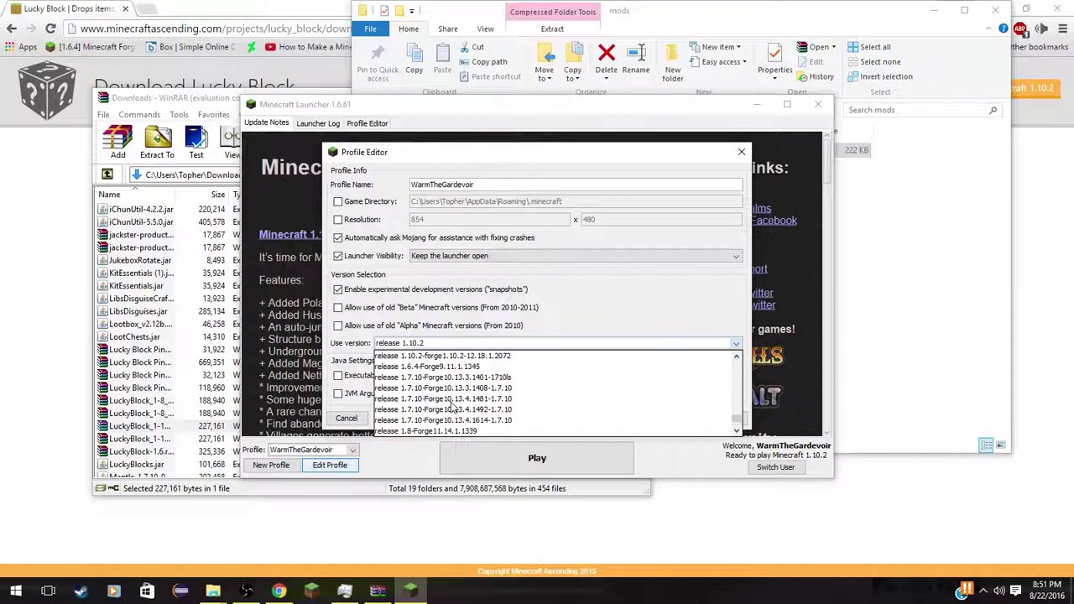
scroll(450, 406, up, 1)
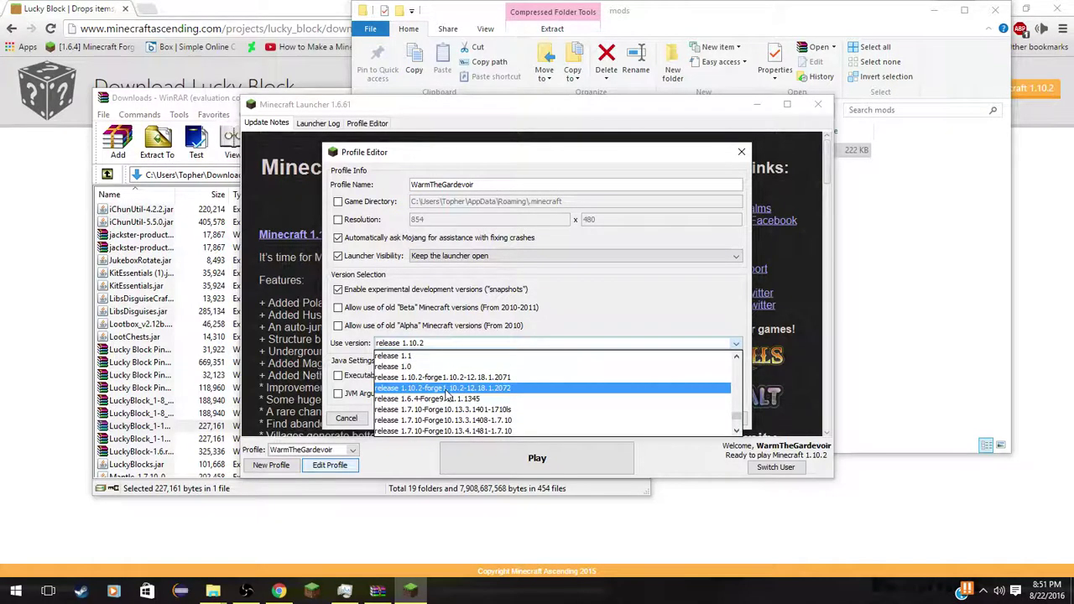
click(447, 395)
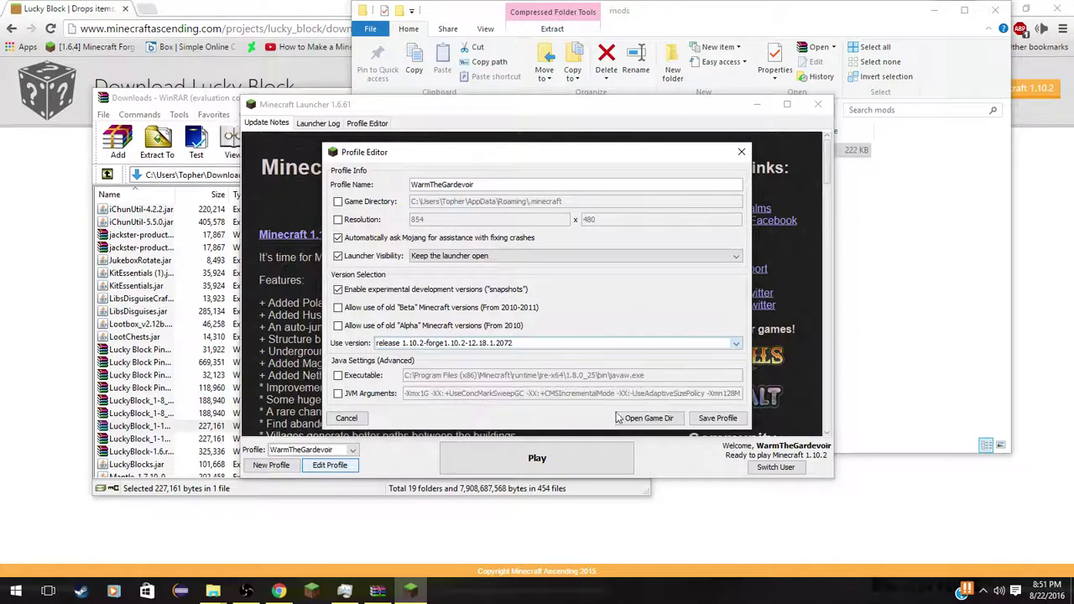
click(718, 418)
click(585, 455)
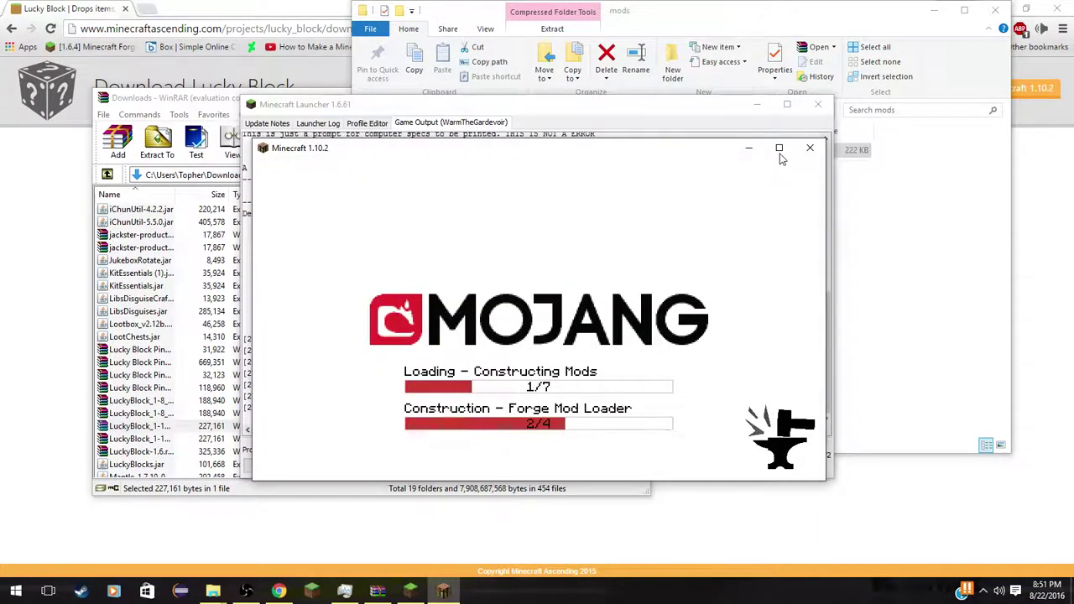
Confirm Minecraft loads with 4 mods, quit it, and open .minecraft\addons\lucky_block in Explorer.
click(779, 149)
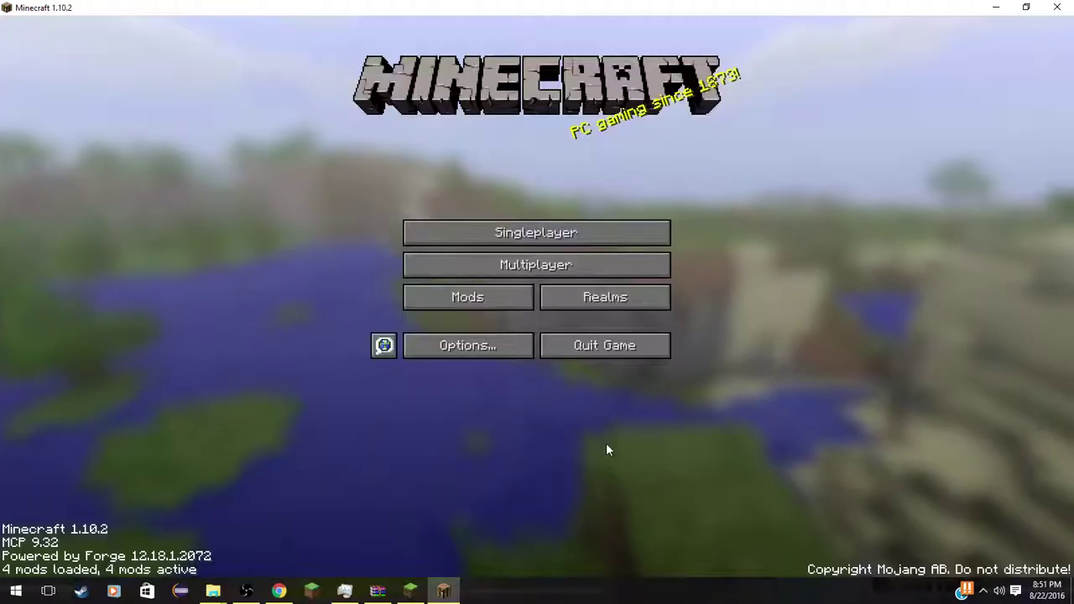
key(alt+F4)
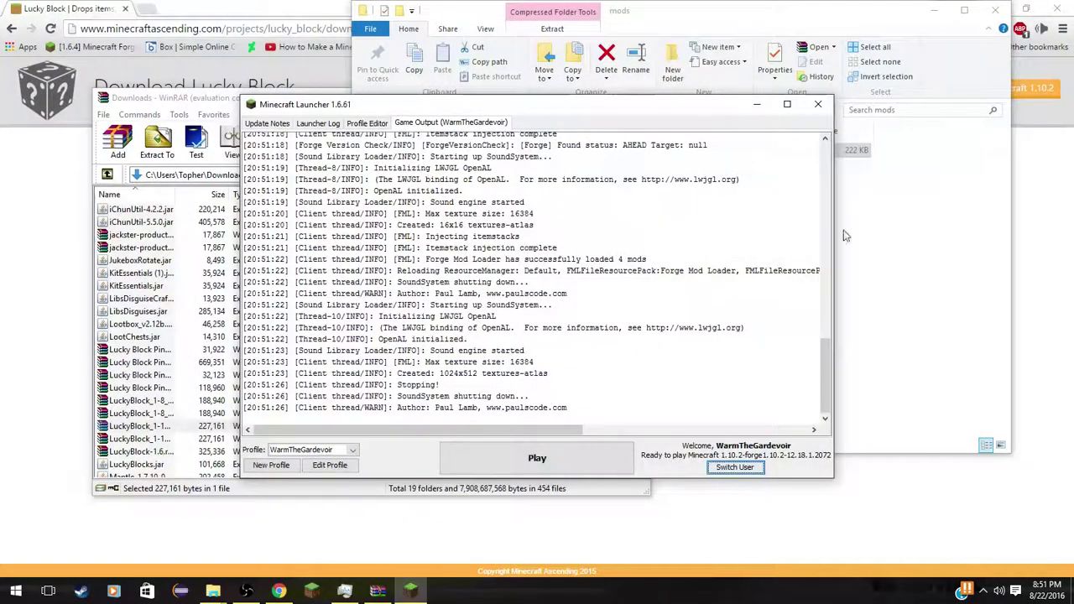
click(603, 109)
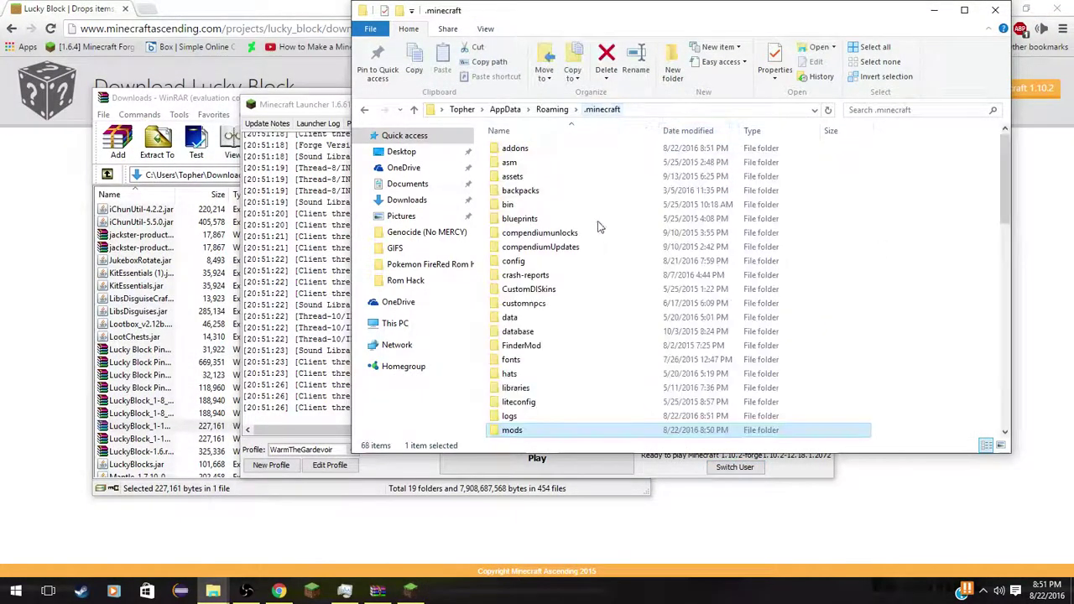
click(514, 153)
double_click(513, 155)
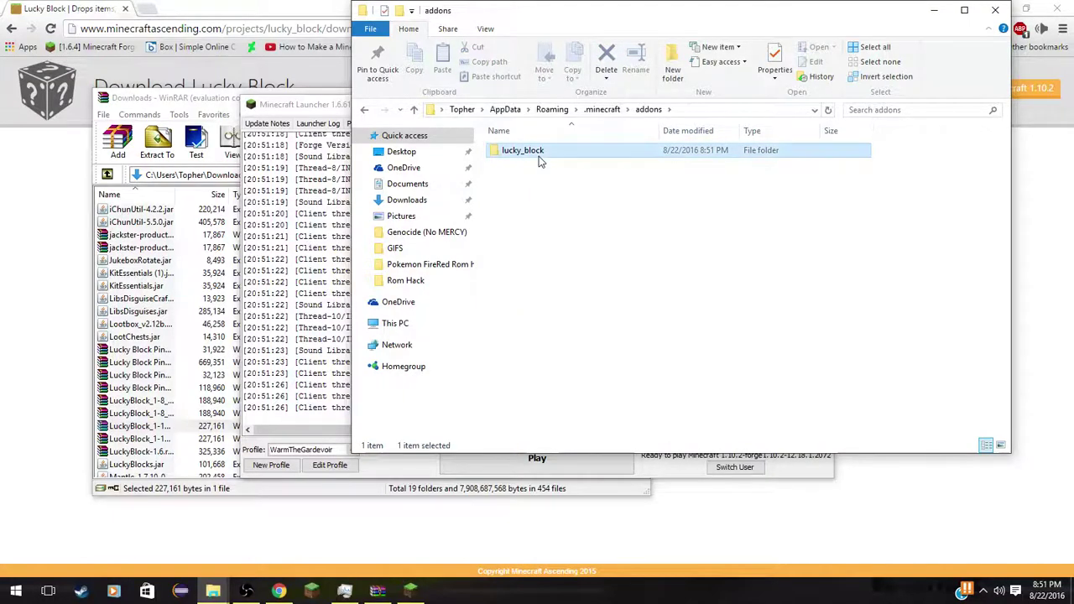
double_click(537, 153)
click(88, 98)
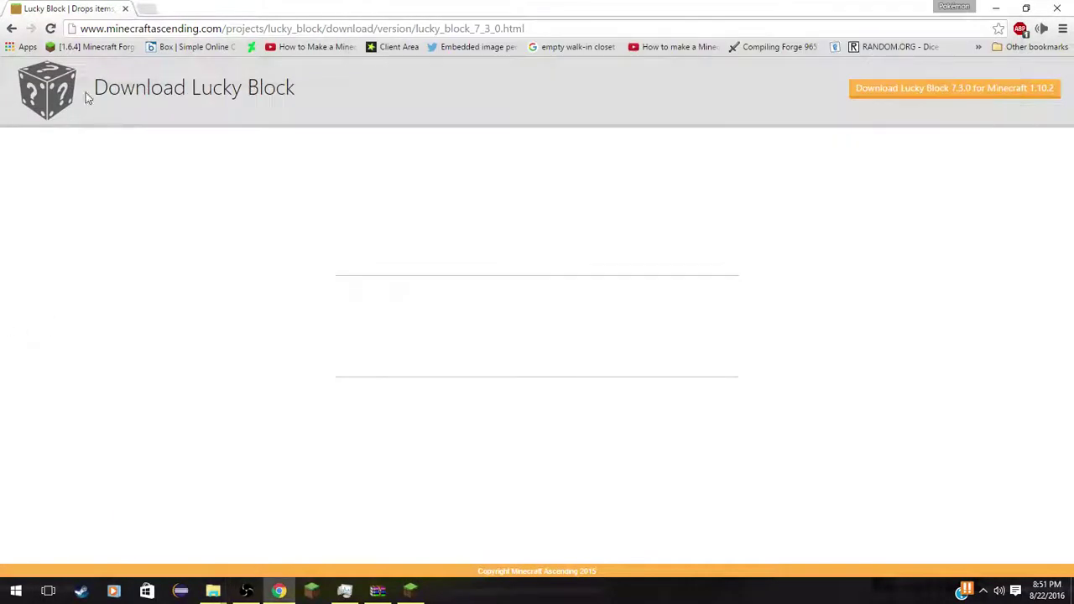
Search Google for 'lucky block pink' and scan the results.
click(163, 28)
text(lucky blo)
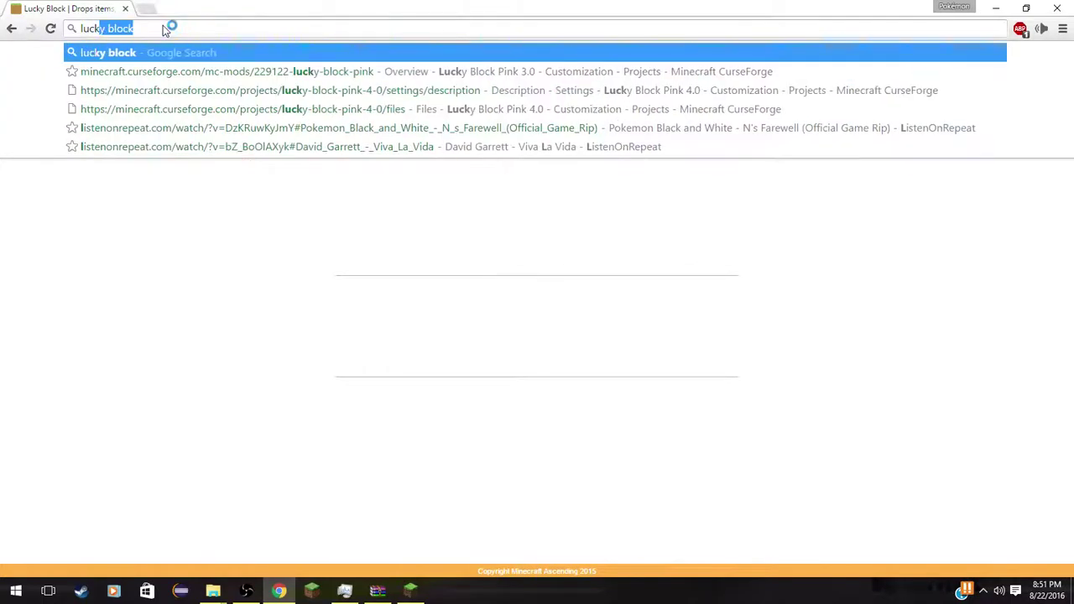
text(ck pink)
key(Return)
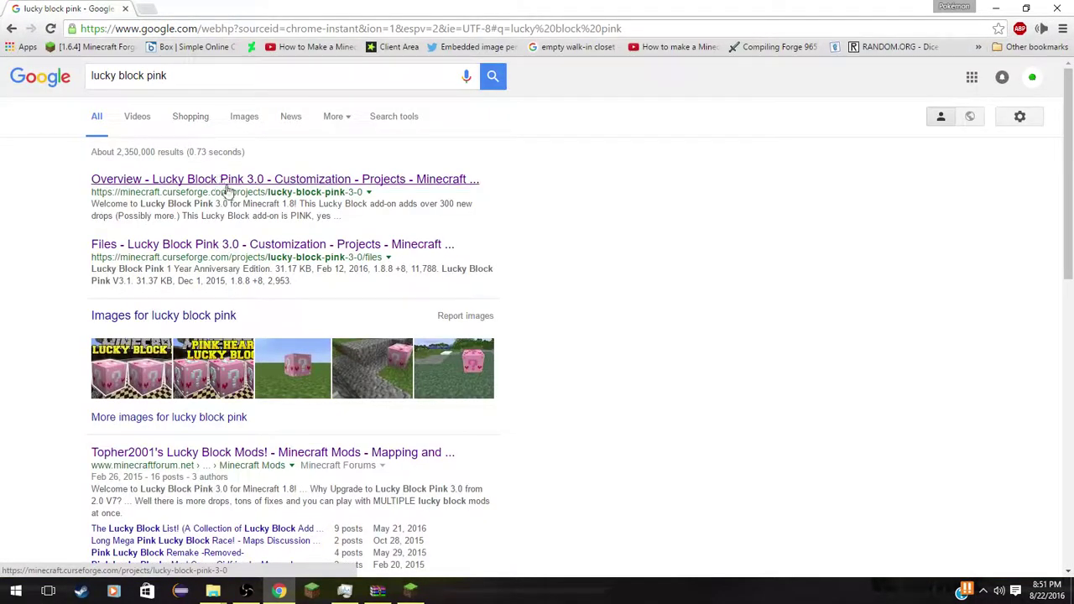
scroll(264, 240, down, 8)
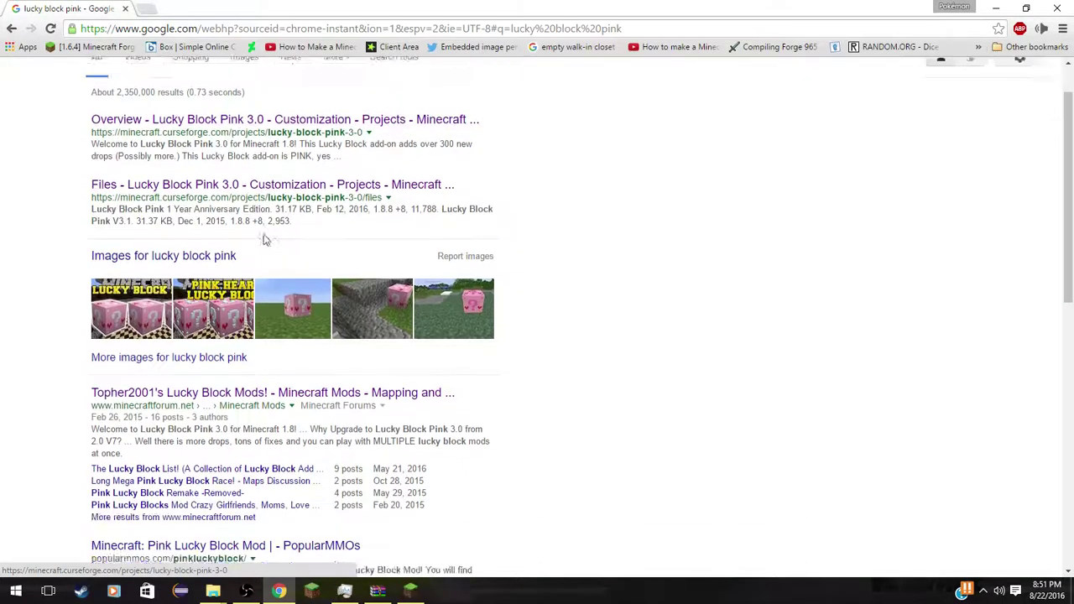
scroll(266, 249, up, 5)
scroll(267, 249, up, 3)
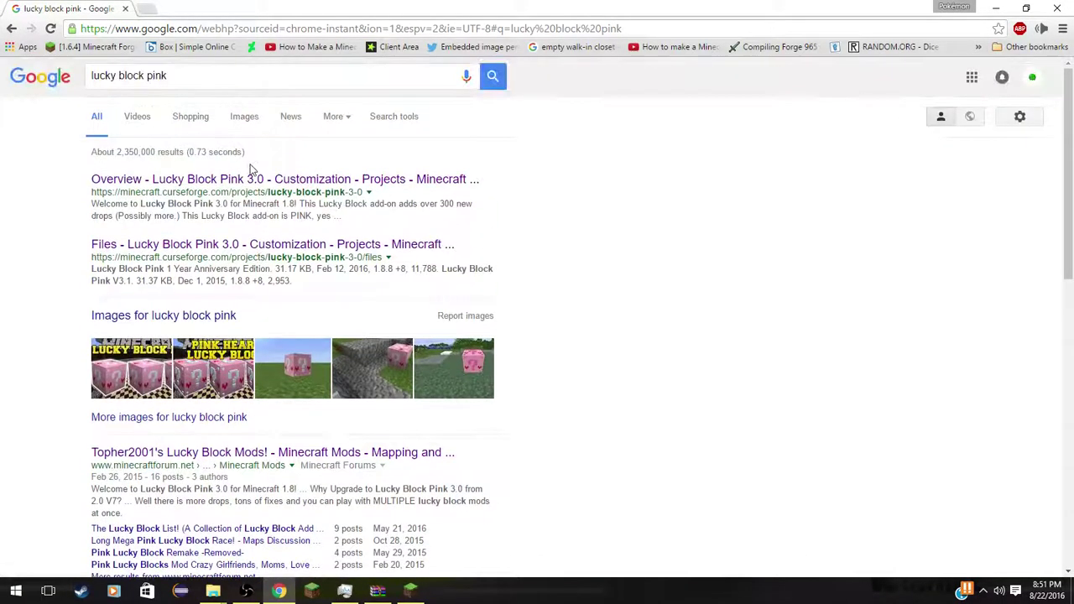
Reach the Lucky Block Pink 4.0 CurseForge page via the 3.0 link and download its zip.
click(263, 177)
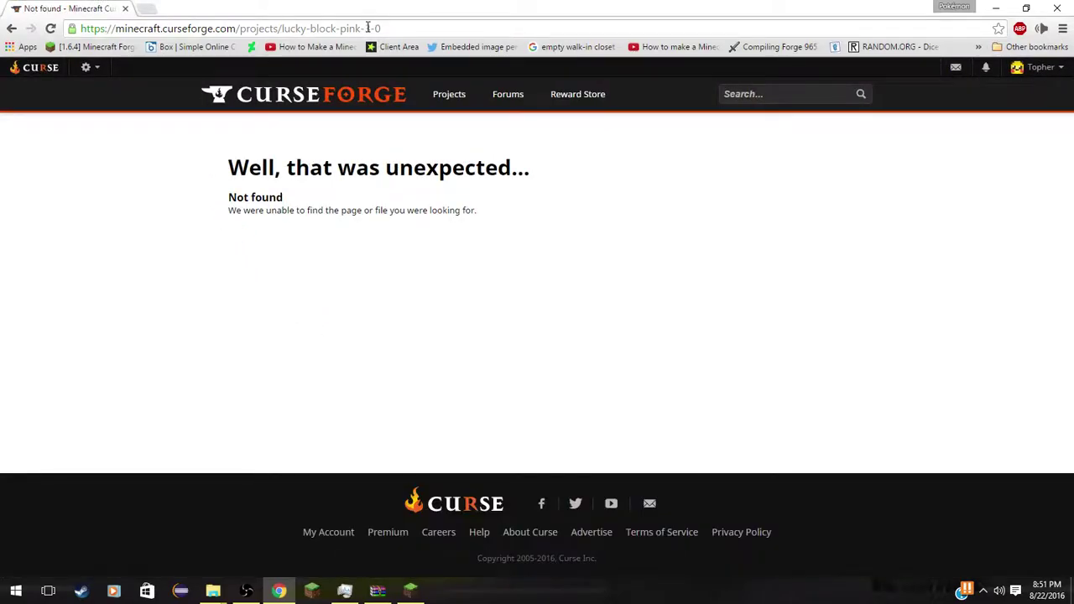
text(4)
key(Return)
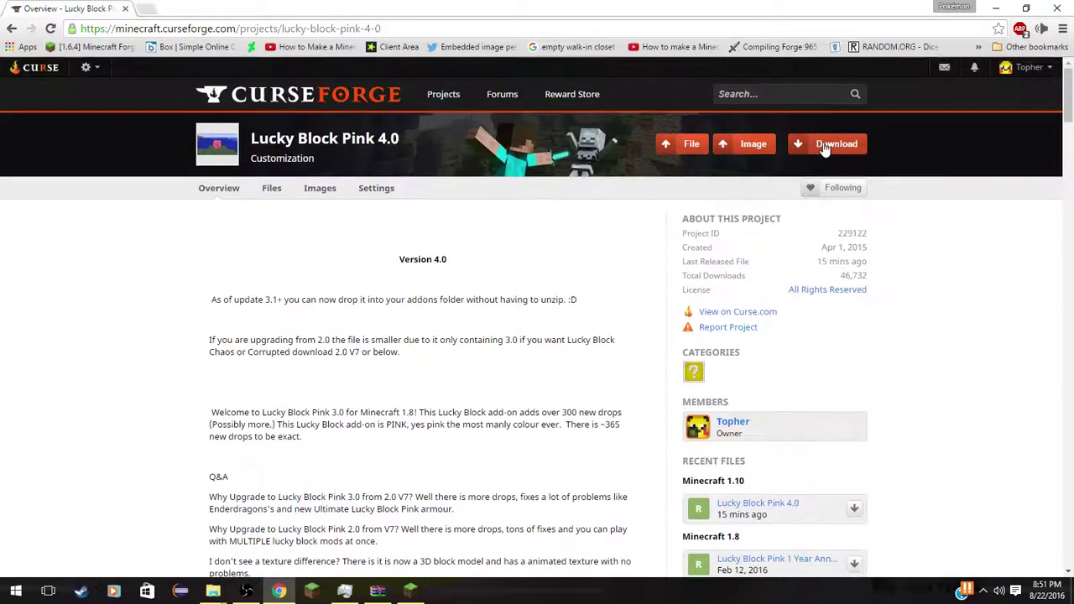
click(825, 148)
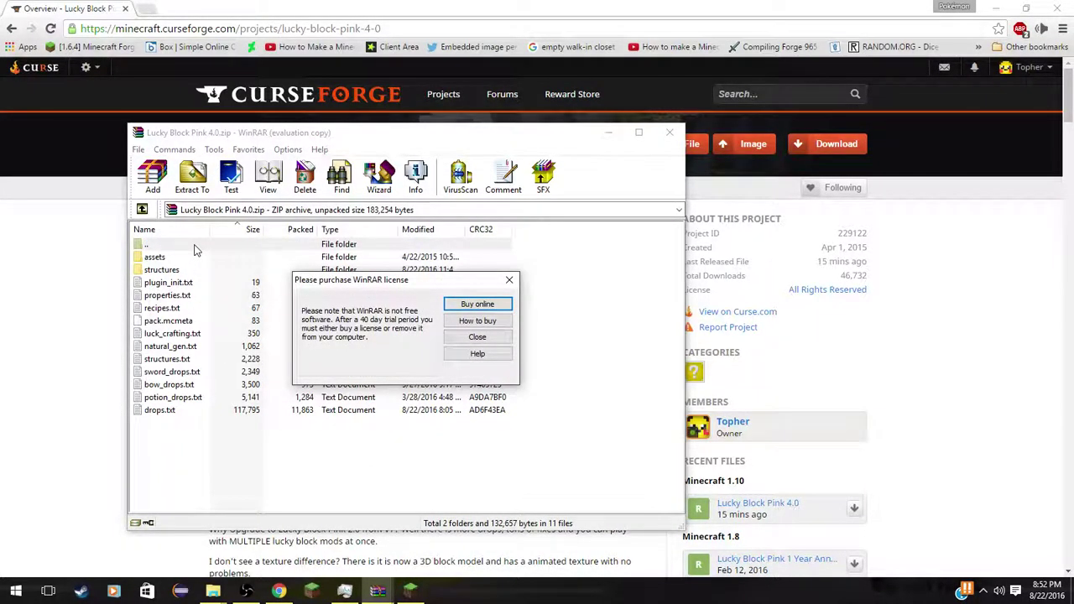
Dismiss the WinRAR license reminder and bring the .minecraft addons folder window forward.
click(509, 280)
double_click(192, 245)
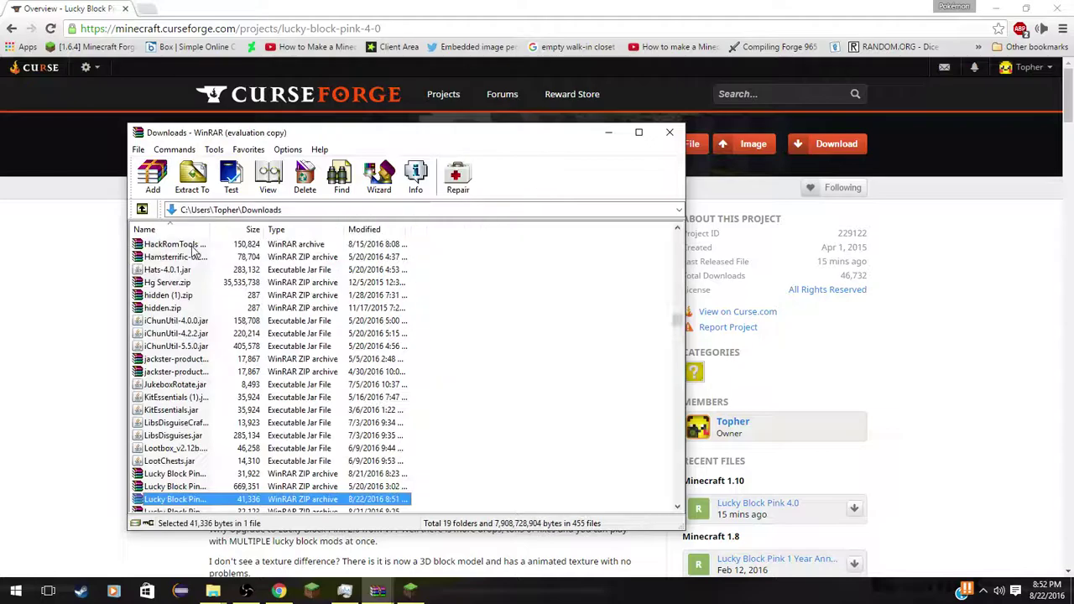
click(212, 592)
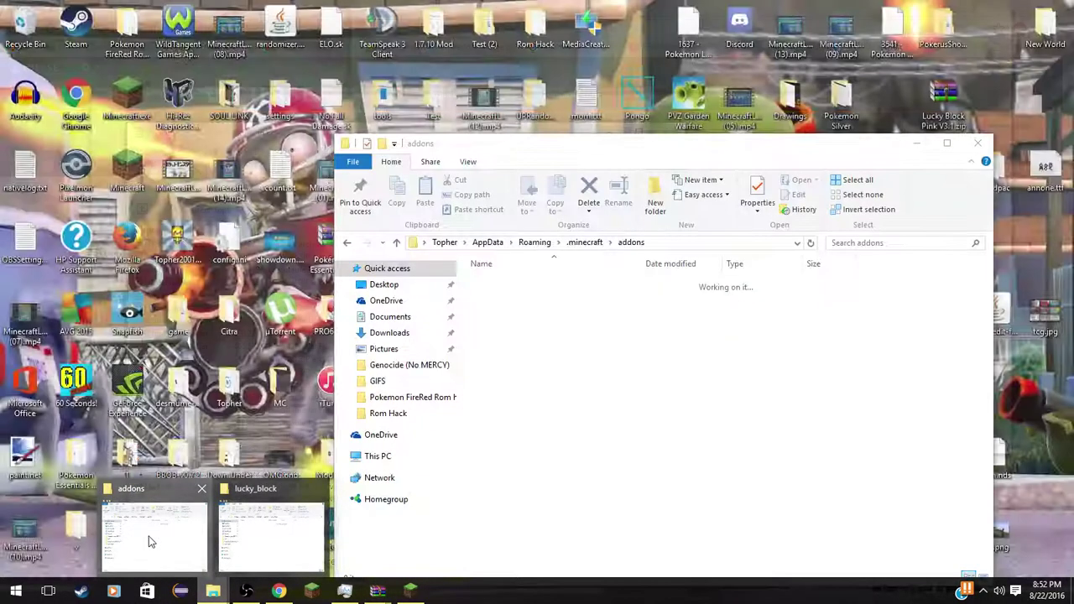
click(167, 538)
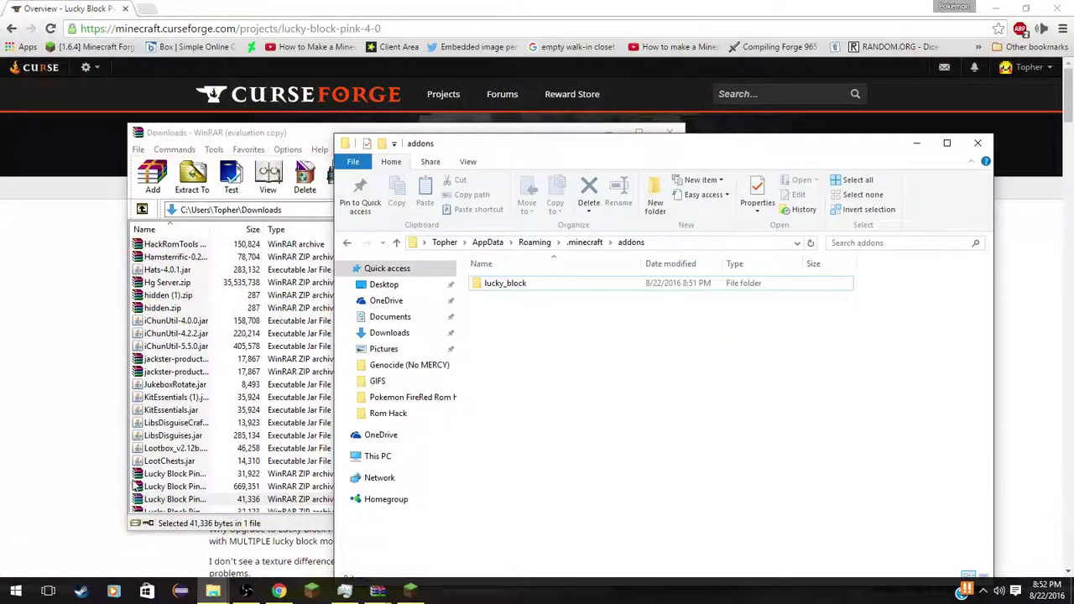
Move Lucky Block Pink 4.0.zip into addons\lucky_block and open that folder.
click(169, 501)
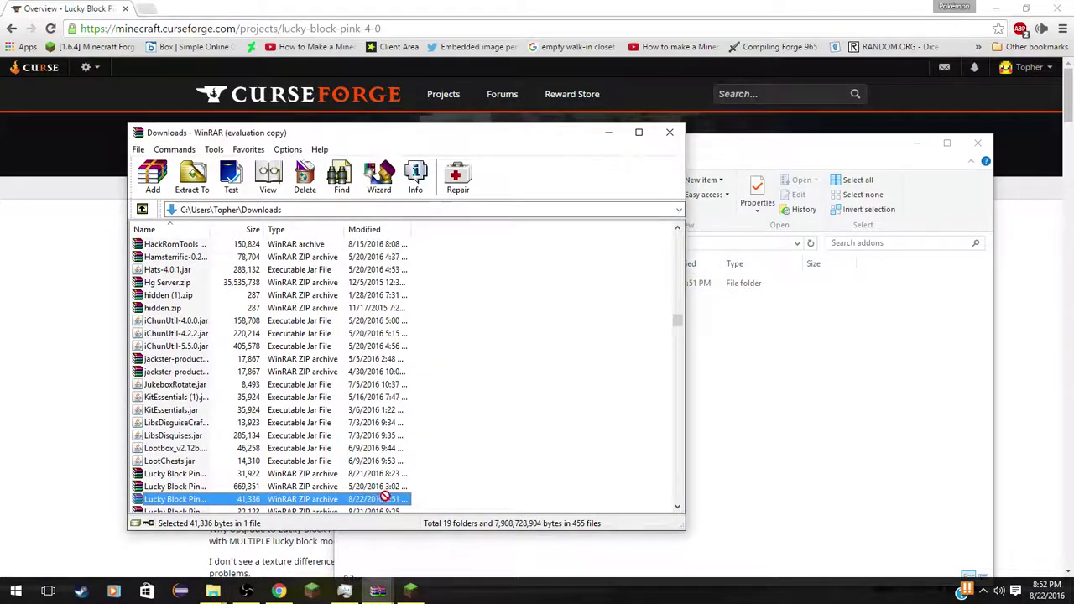
click(723, 439)
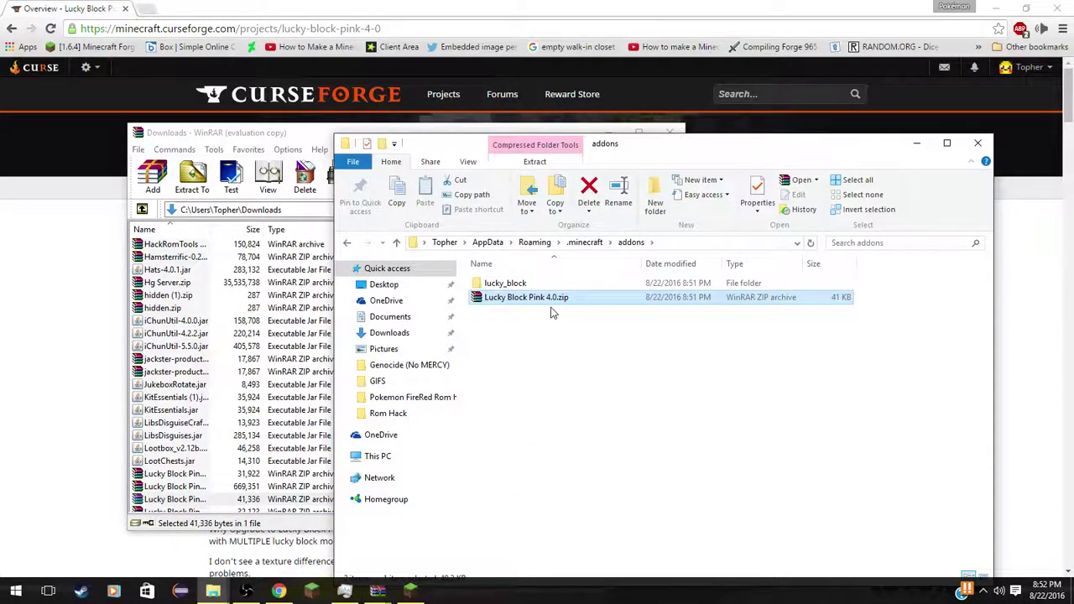
drag(559, 301, 549, 282)
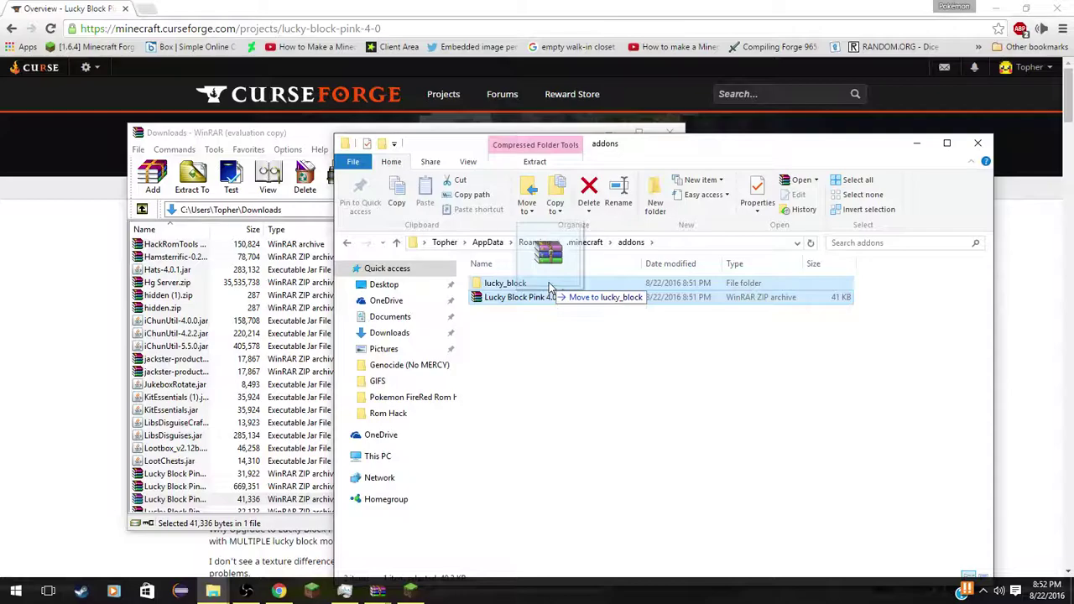
double_click(549, 282)
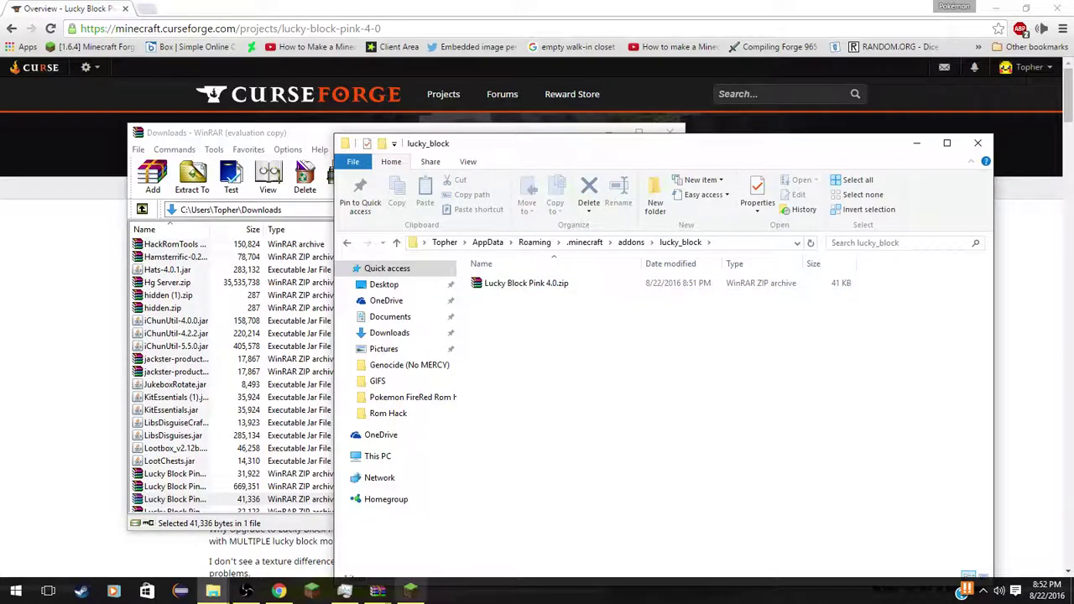
click(410, 591)
Launch modded Minecraft 1.10.2 from the launcher and maximize its loading window.
click(514, 470)
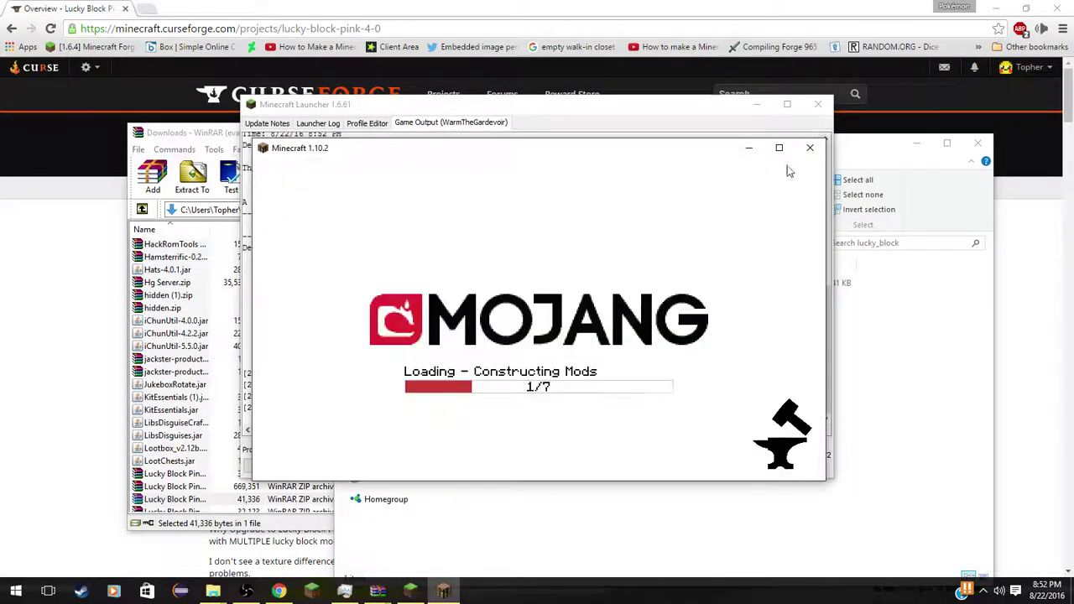
click(779, 147)
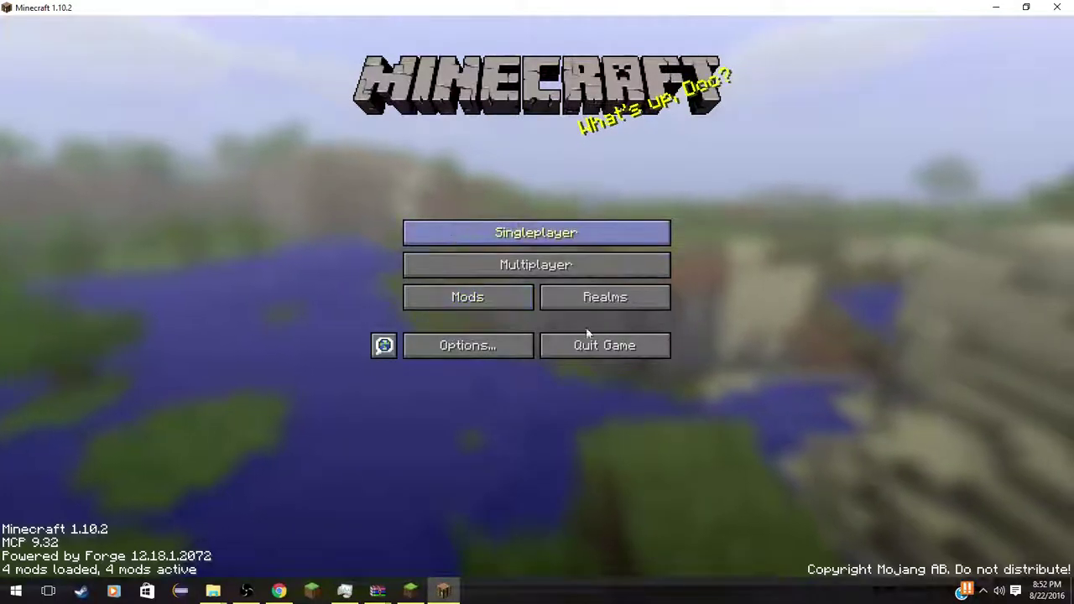
From Singleplayer, create a new world named 'LBP Test' in Creative mode and enter it.
click(579, 233)
click(724, 513)
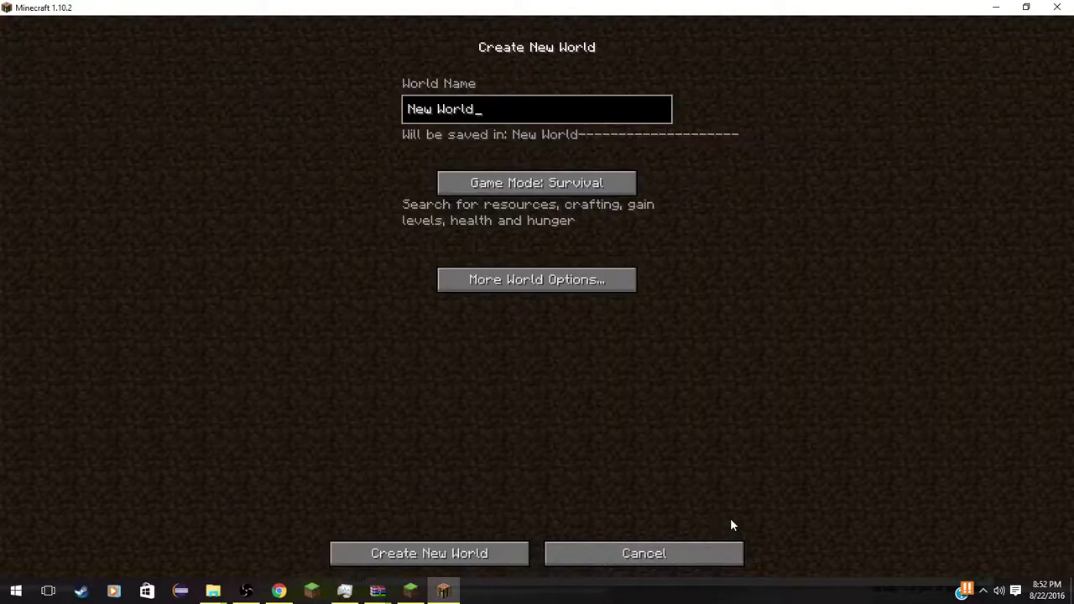
key(ctrl+a)
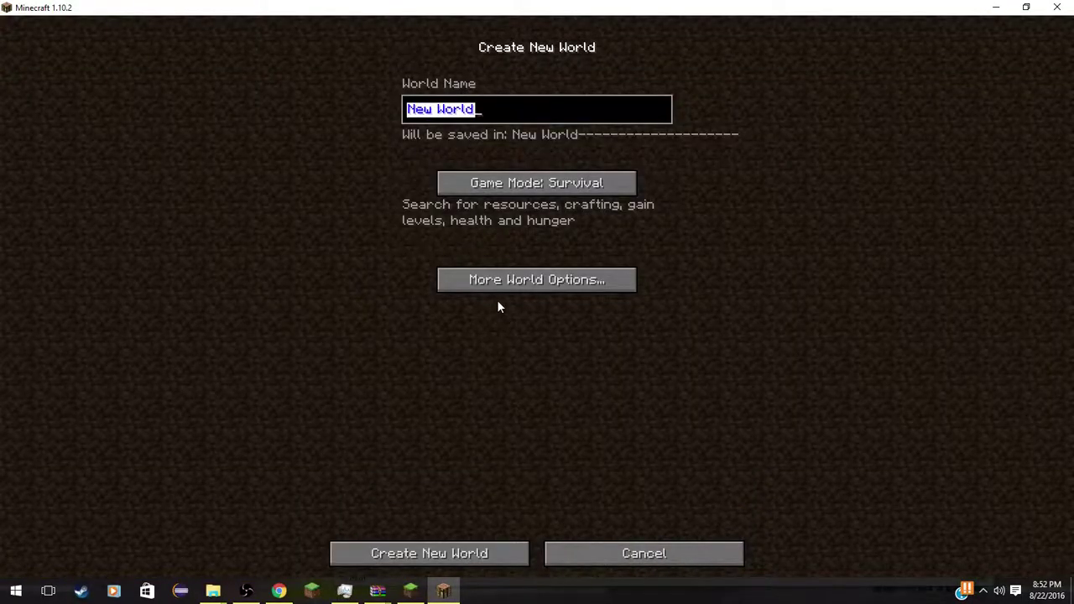
text(LBP Test)
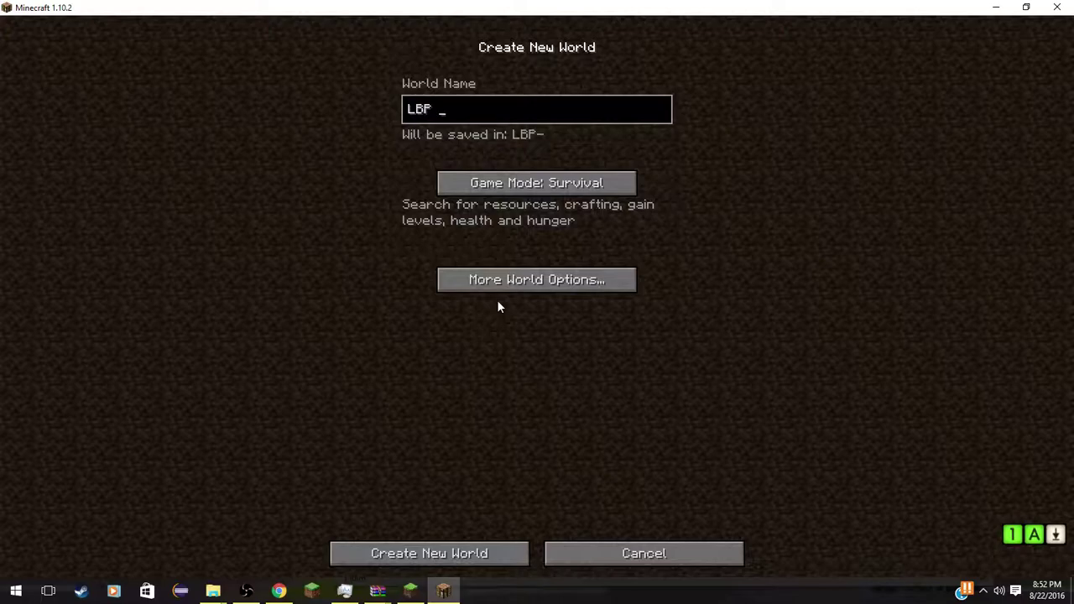
click(537, 183)
click(537, 183)
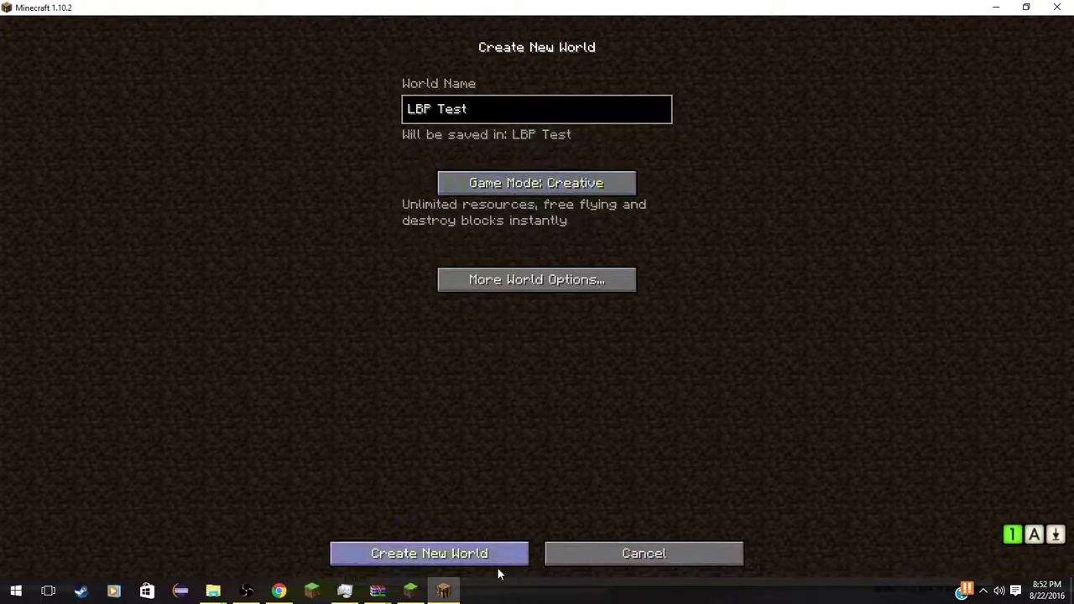
click(497, 556)
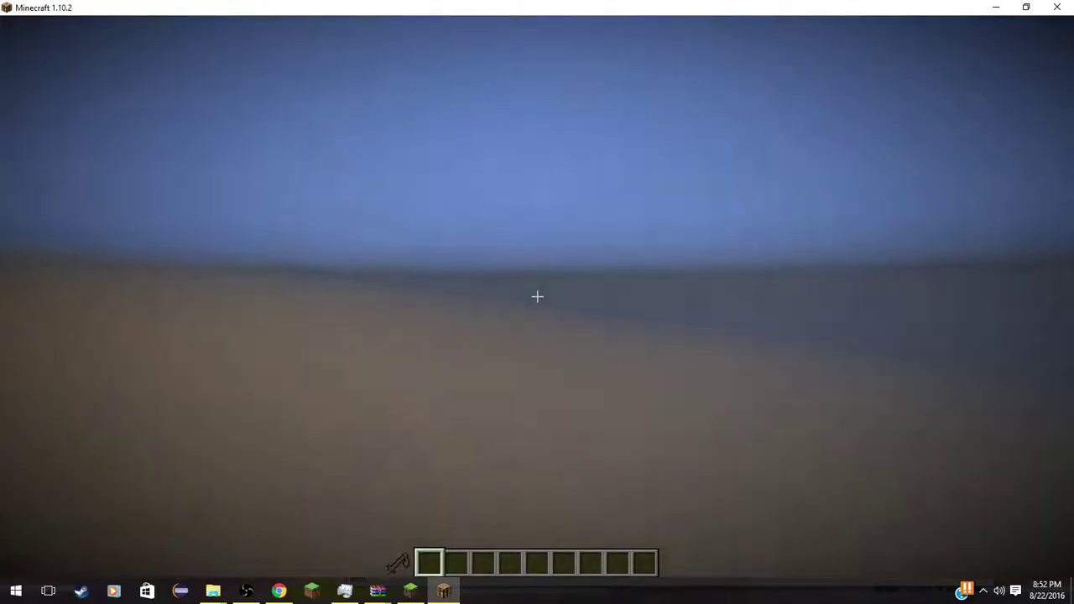
Add the Pink Lucky Block and Block of Redstone to the hotbar by searching 'luc' and 'reds'.
key(e)
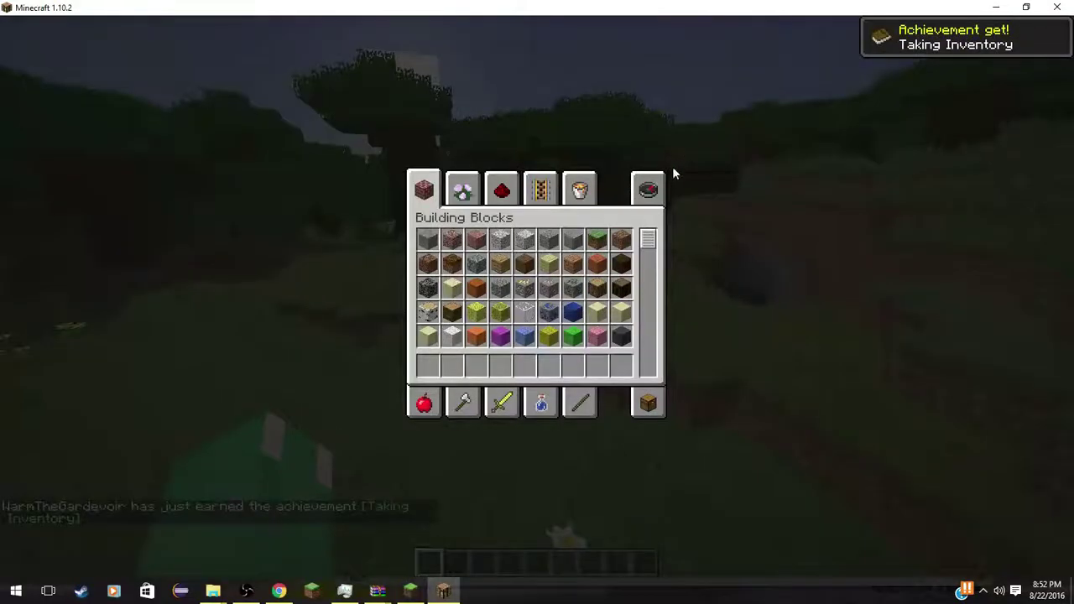
click(663, 180)
text(luc)
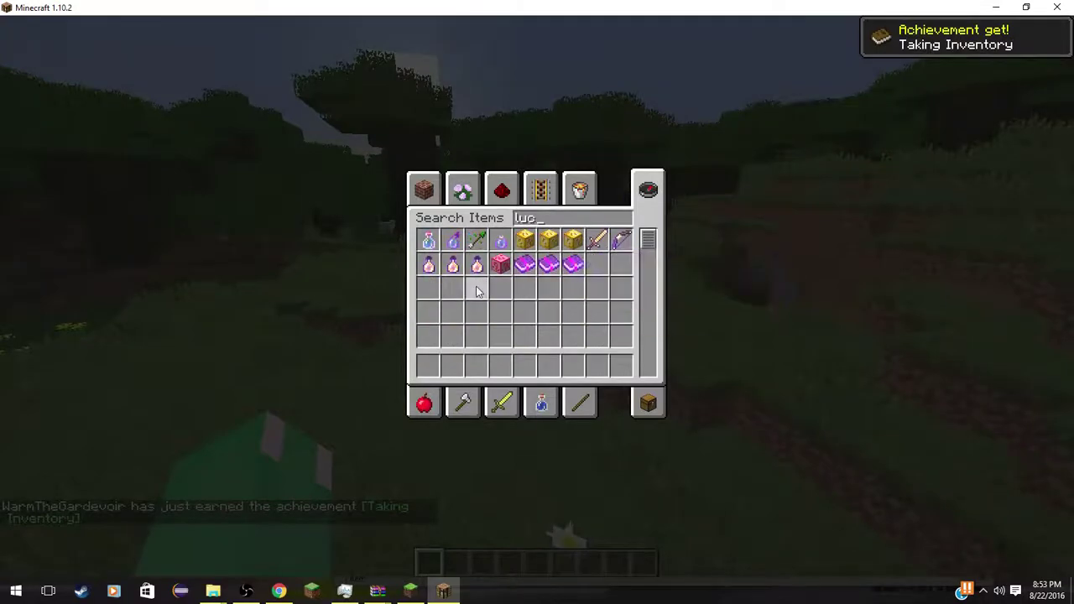
click(501, 273)
click(427, 366)
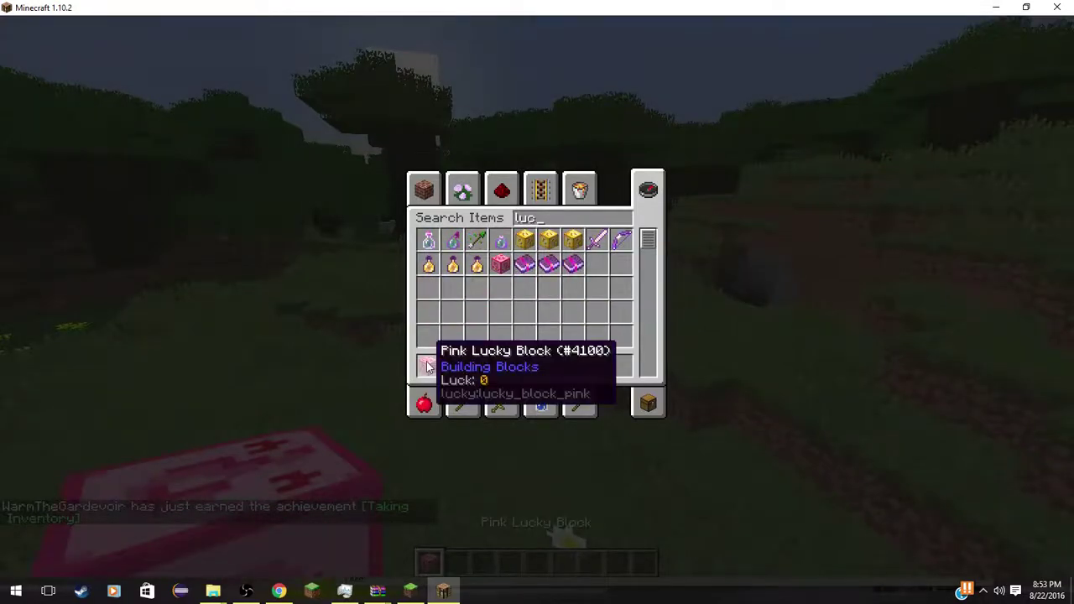
key(BackSpace)
key(BackSpace)
key(BackSpace)
text(reds)
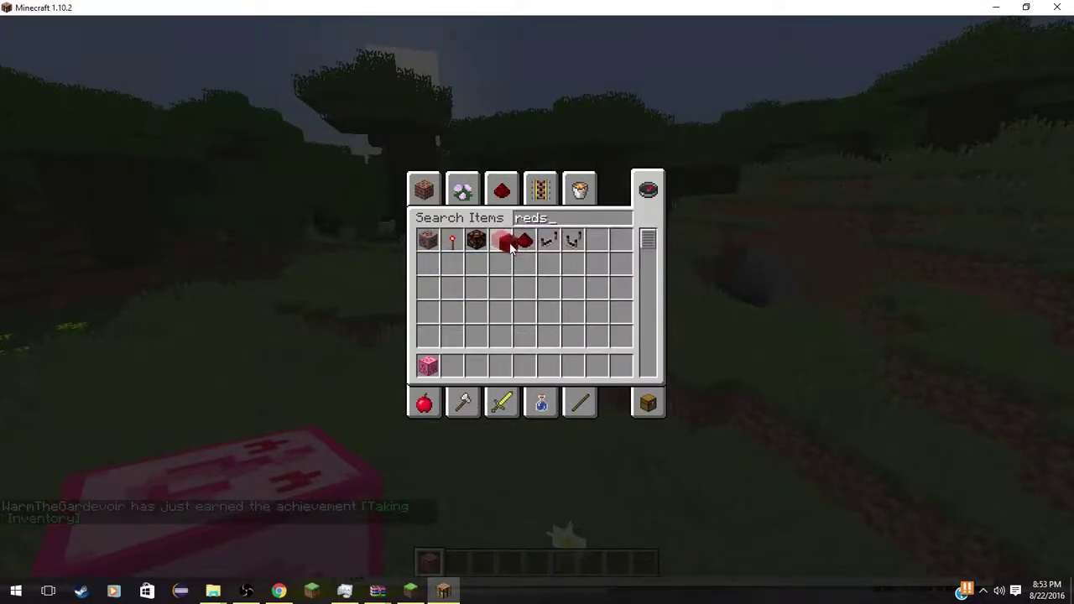
key(Escape)
Place a Block of Redstone, then the Pink Lucky Block on it to trigger it.
key(2)
right_click(537, 300)
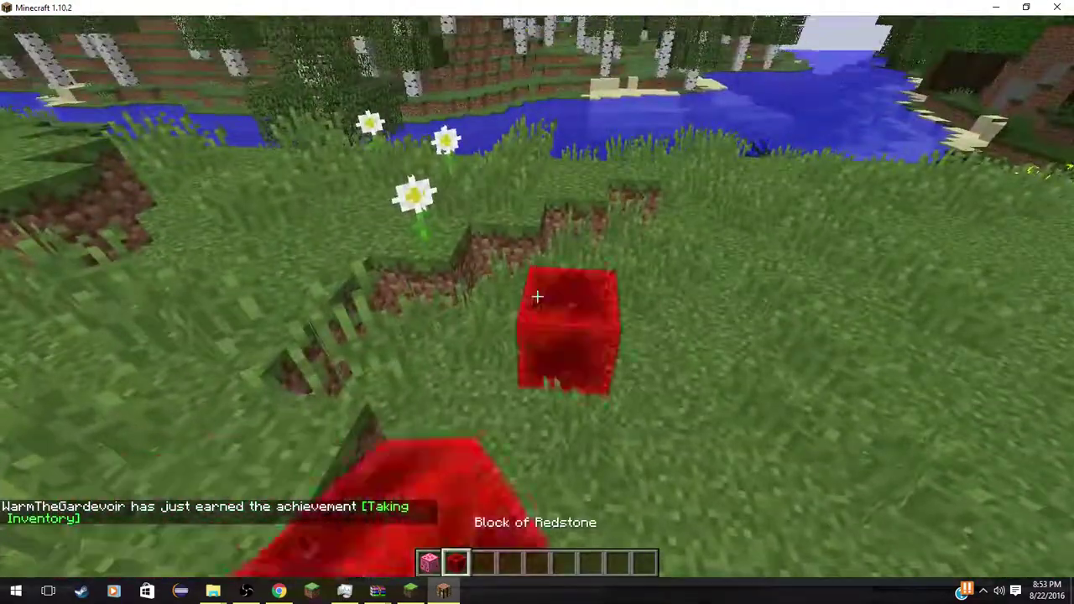
key(1)
right_click(537, 296)
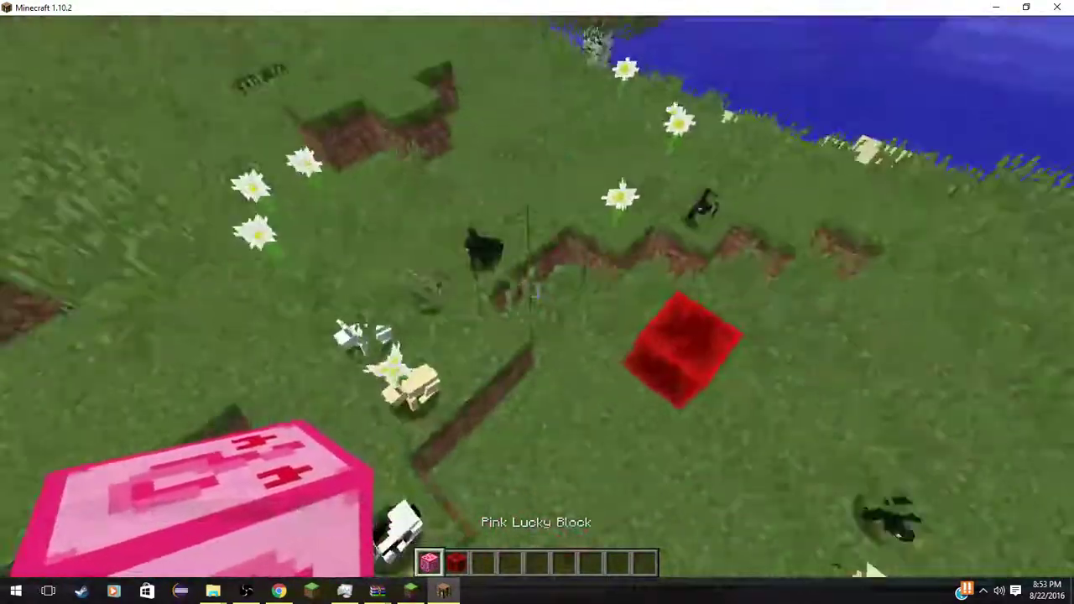
Inspect the dropped One Chance pickaxe in the inventory, then reselect the Pink Lucky Block.
key(2)
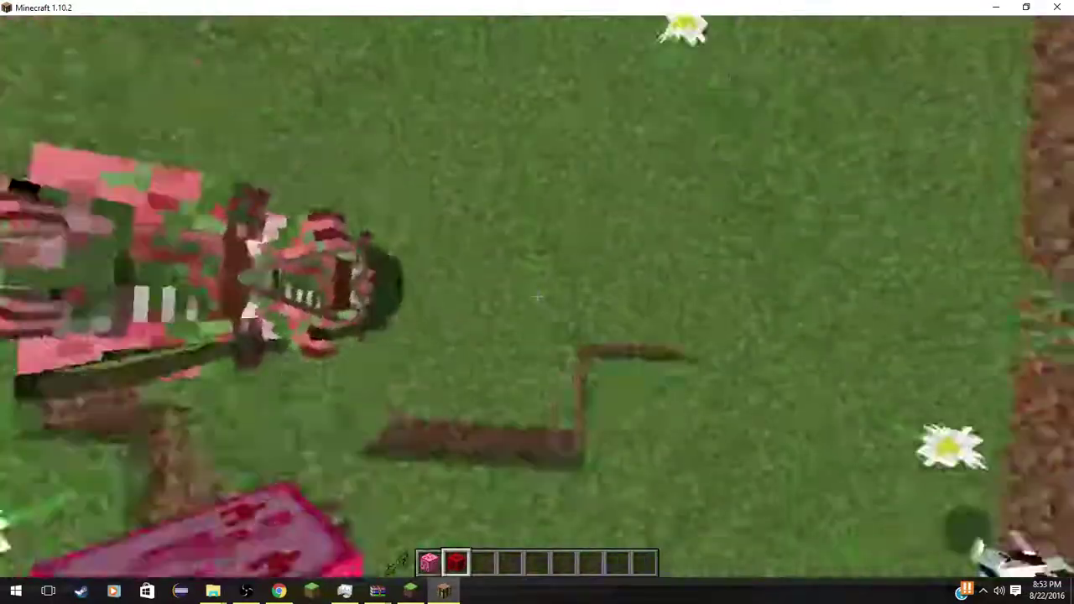
key(1)
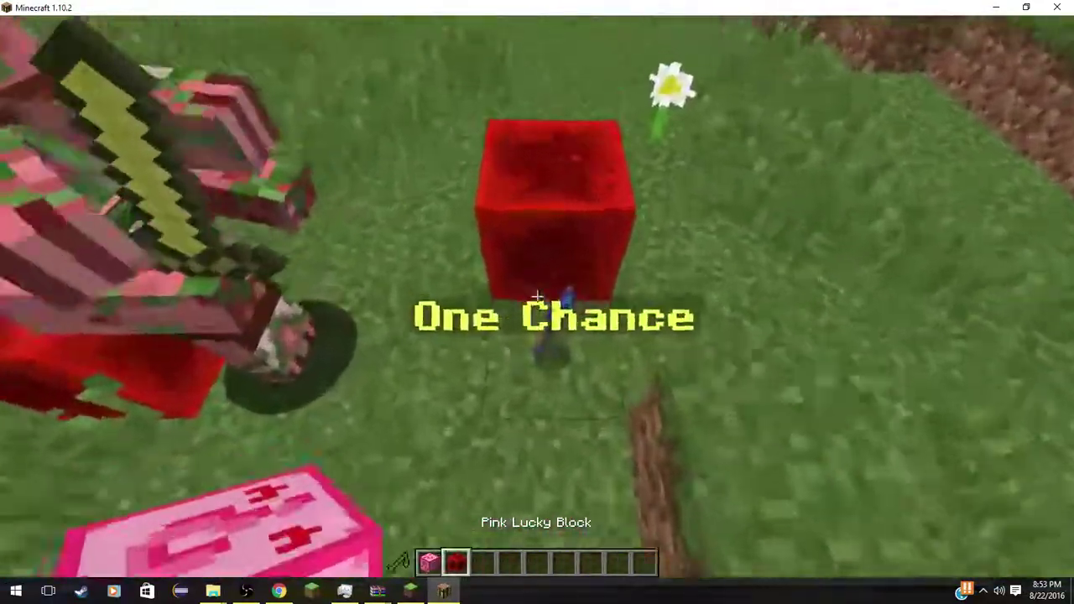
key(3)
key(e)
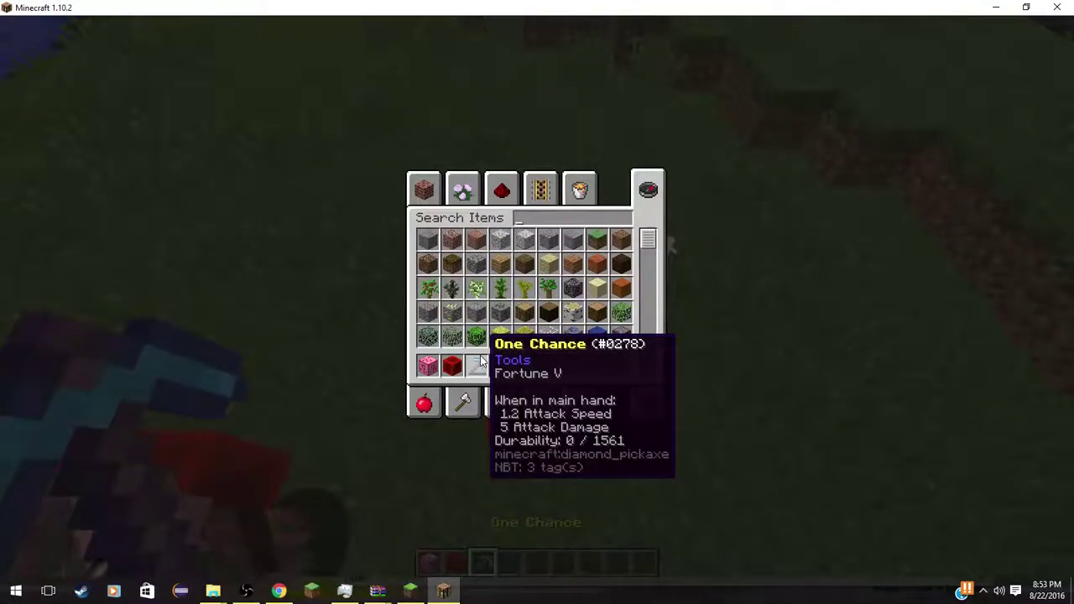
key(e)
key(1)
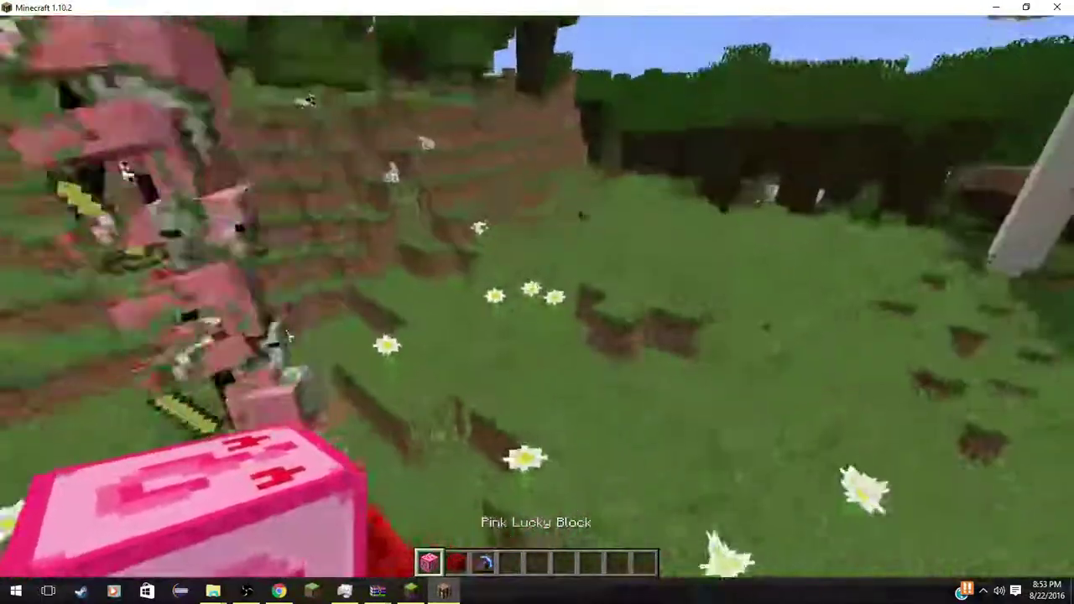